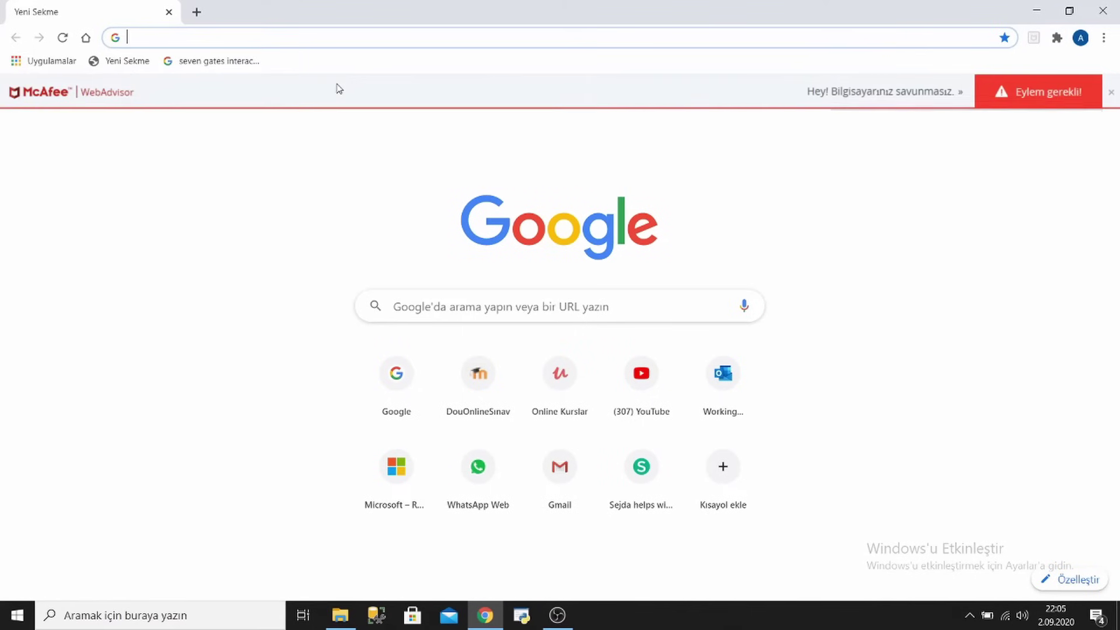
text(www.microsoft.com.tr)
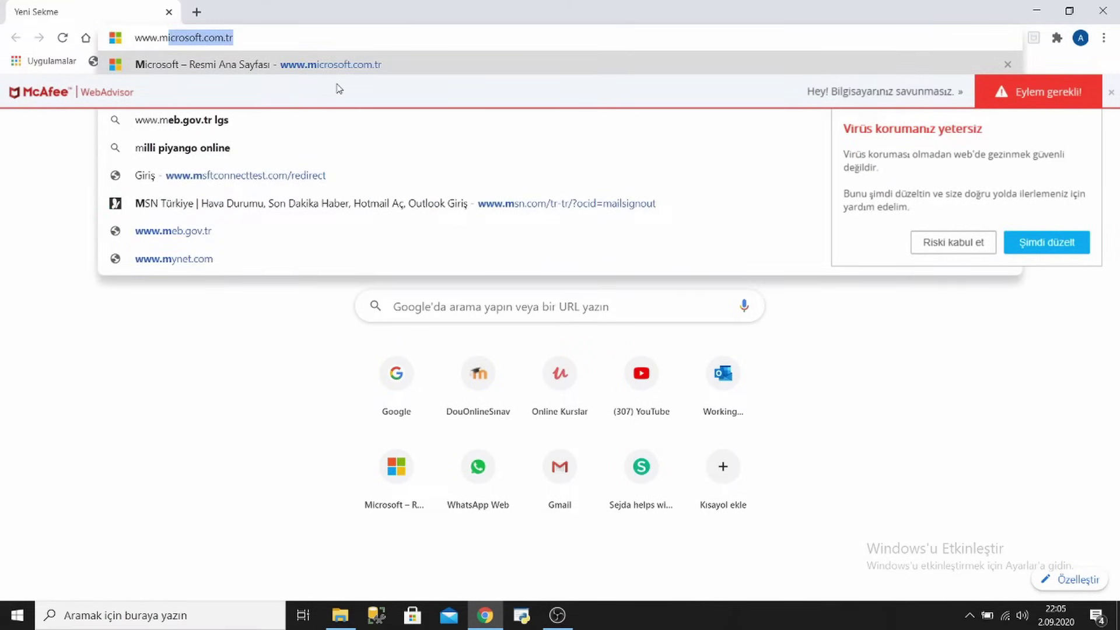
key(Return)
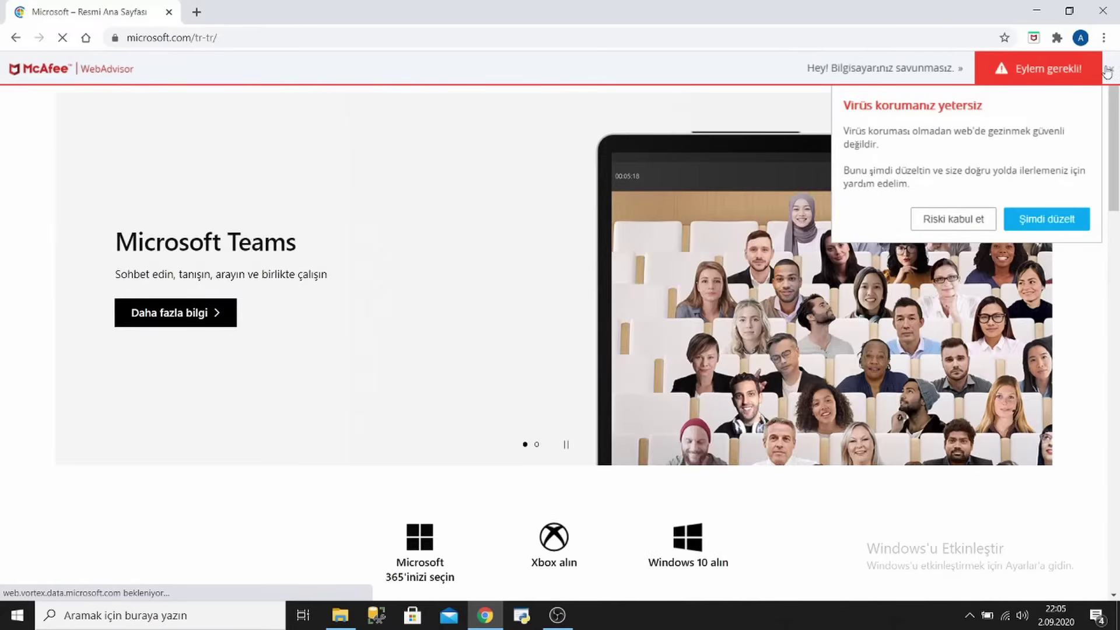
click(1107, 70)
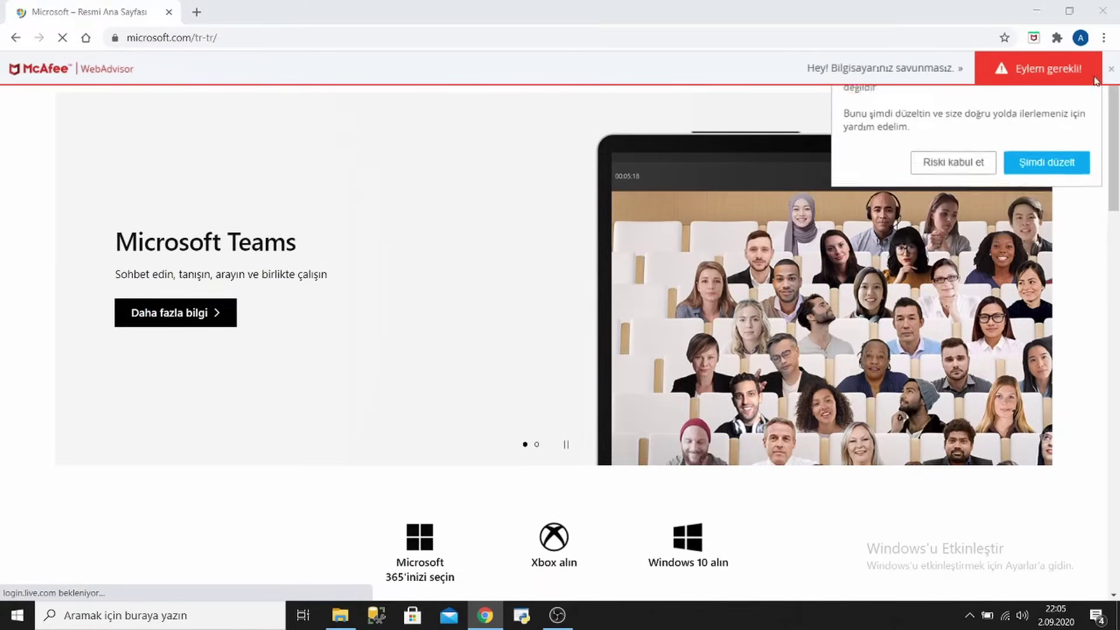
click(776, 77)
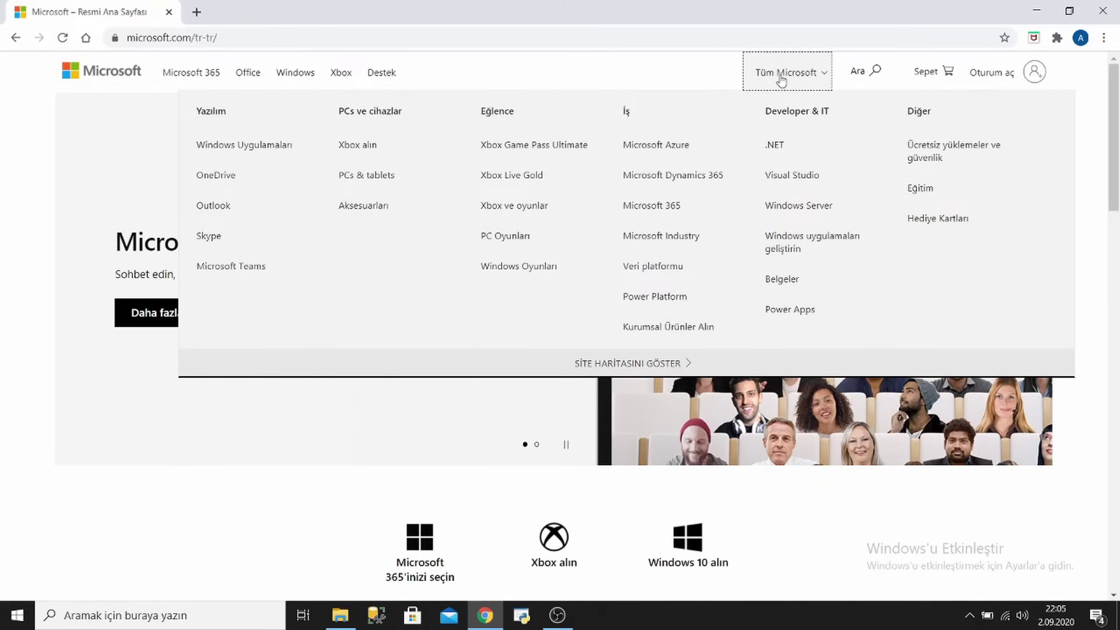
click(802, 177)
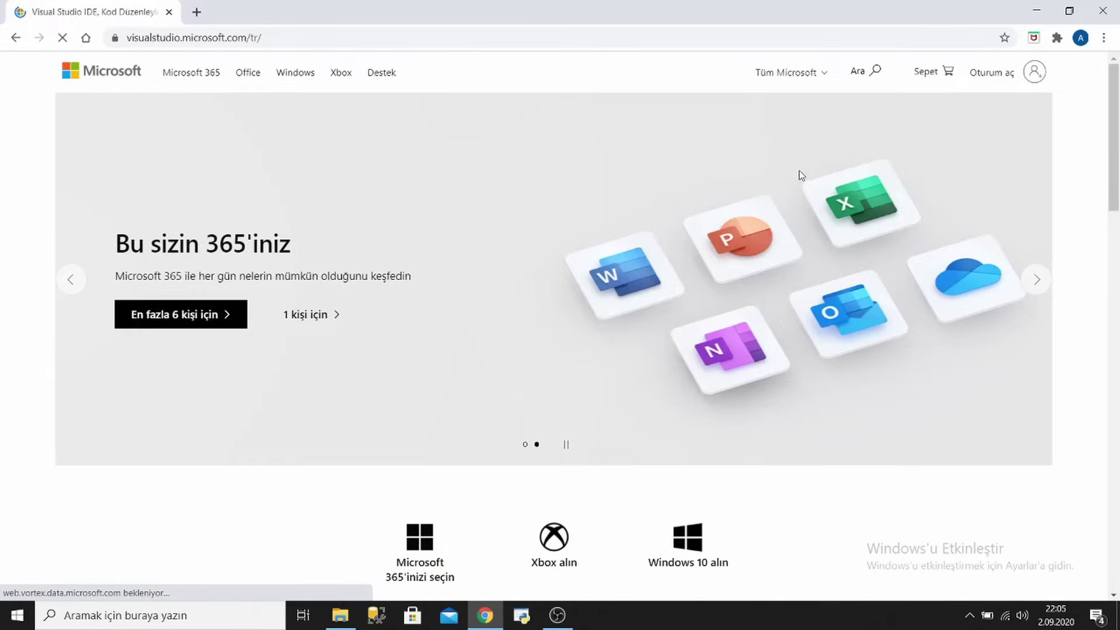
Download the Community 2019 edition of Visual Studio for Windows and run the downloaded installer
scroll(252, 181, down, 1)
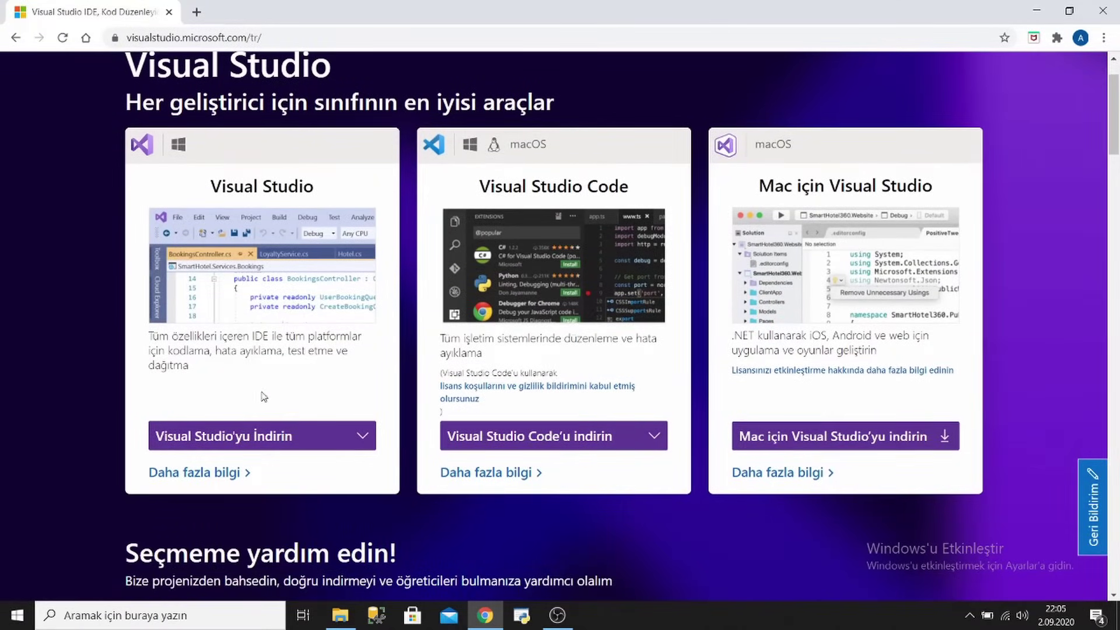
mouse_move(251, 435)
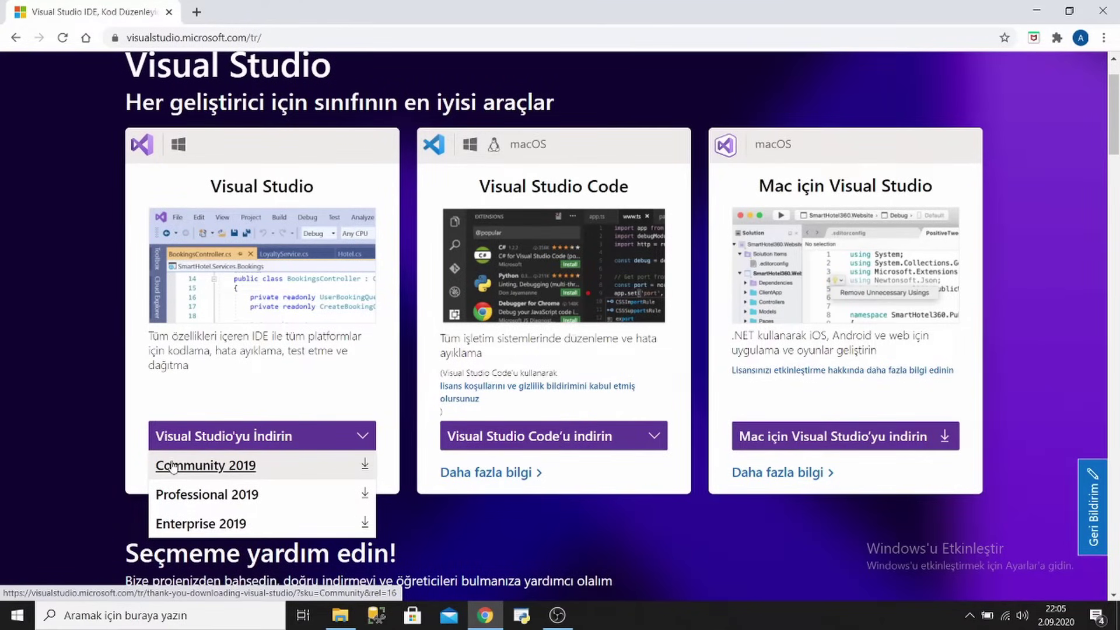
click(210, 467)
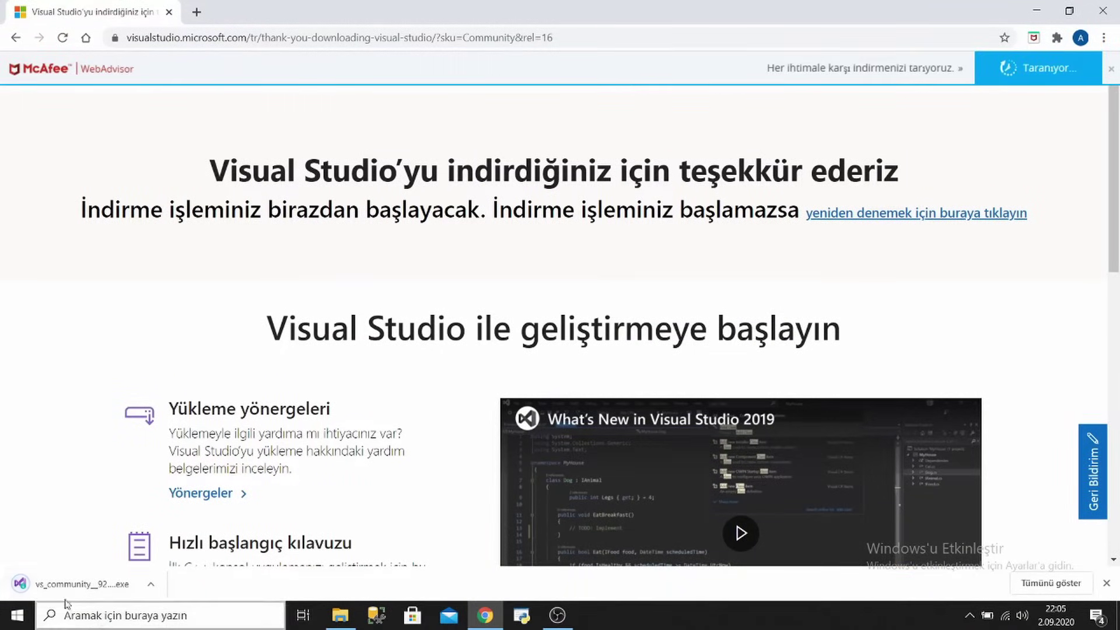
click(151, 583)
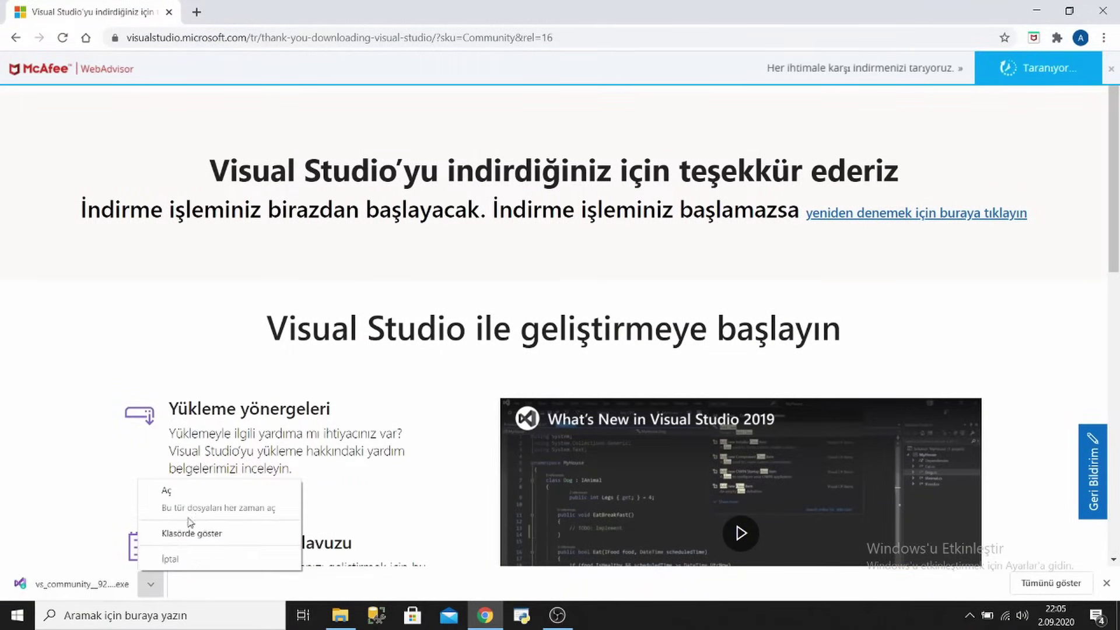
click(203, 491)
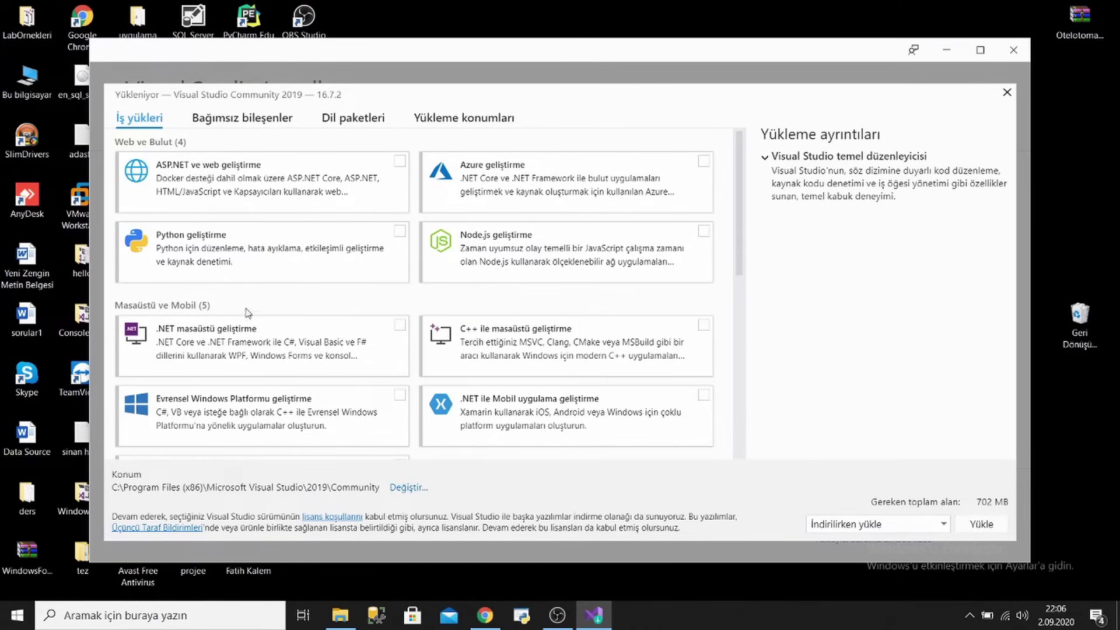
Look over the available workloads and select .NET masaüstü geliştirme for installation
scroll(226, 317, down, 5)
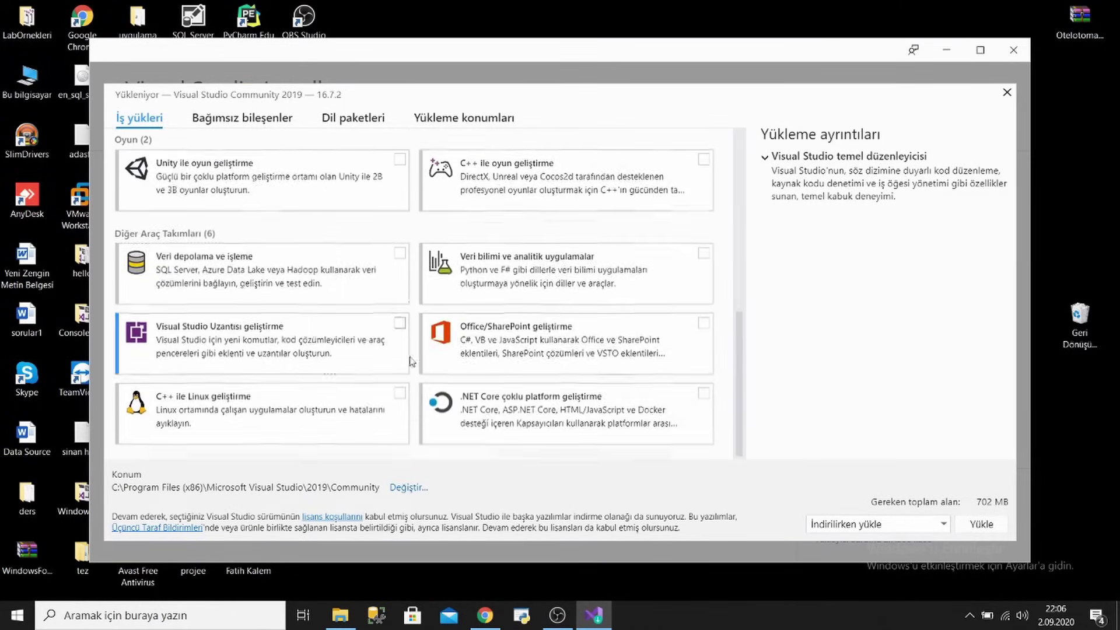
scroll(407, 358, up, 5)
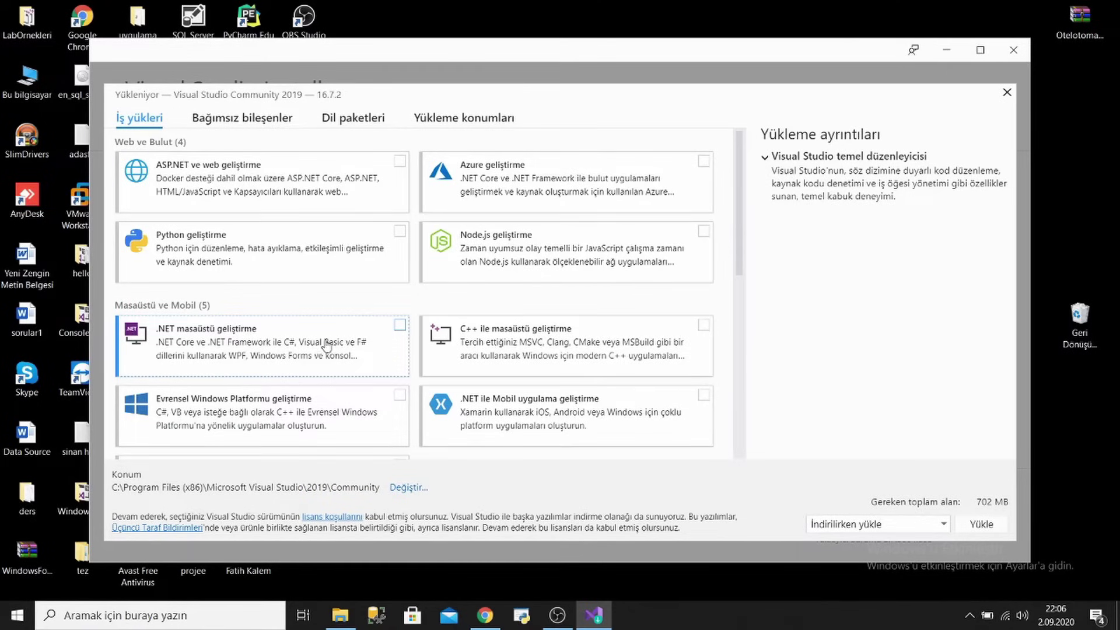
click(399, 328)
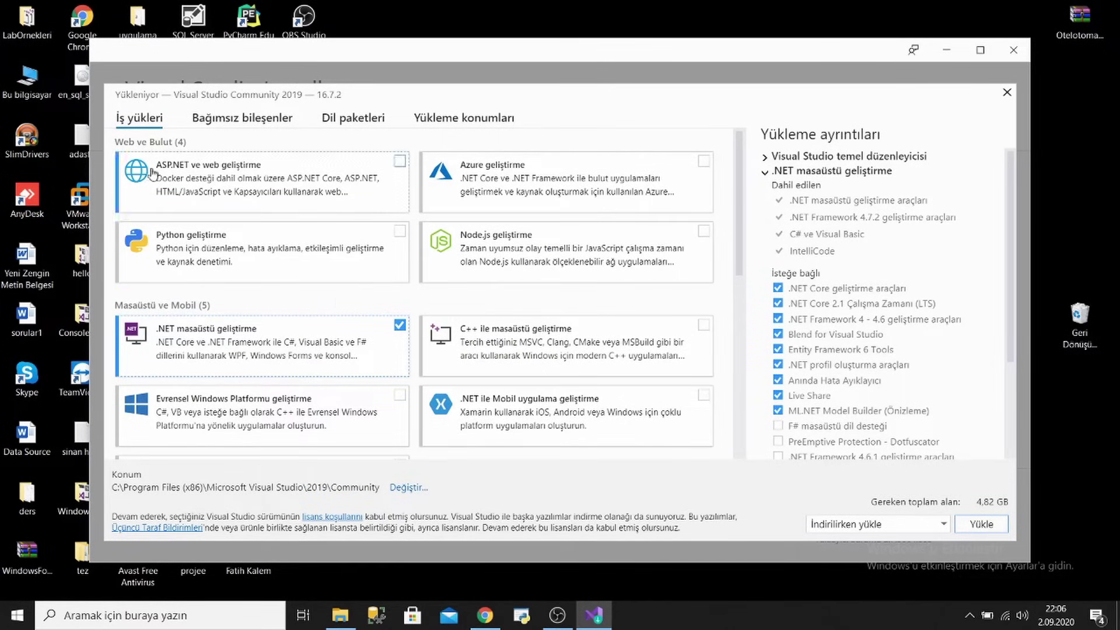
Select and deselect the ASP.NET ve web geliştirme workload while reviewing the other workloads
click(400, 163)
click(400, 165)
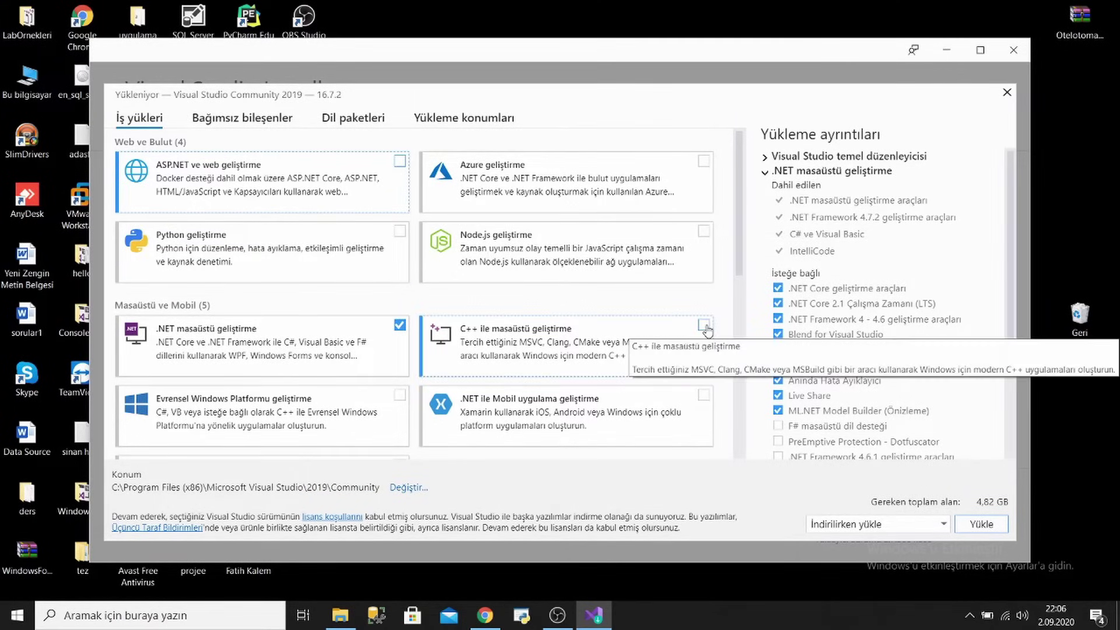
scroll(641, 309, down, 5)
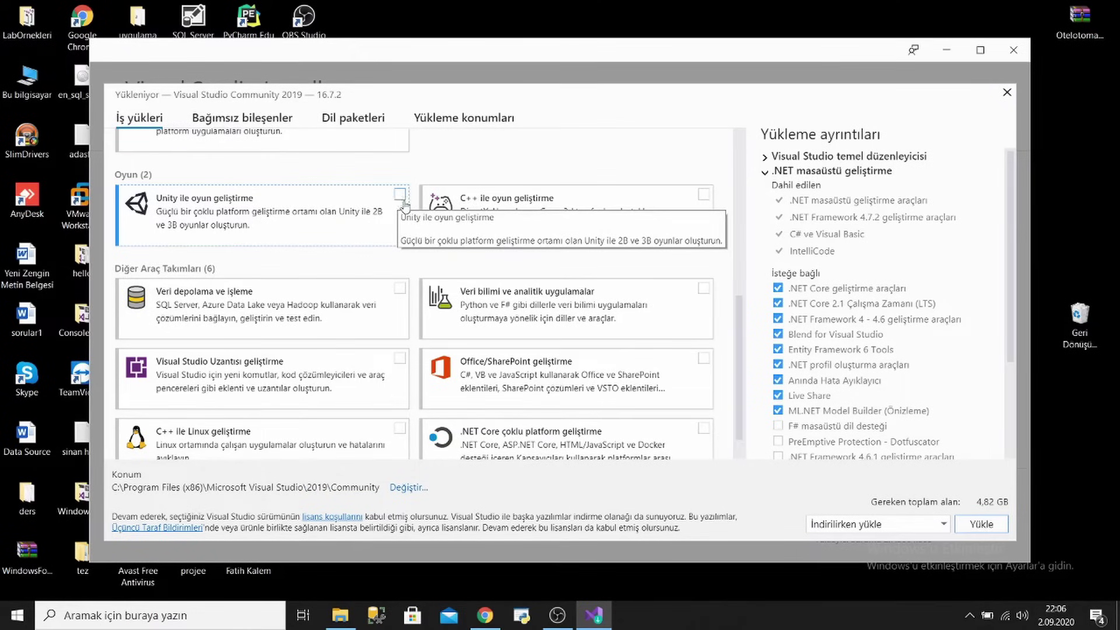
scroll(405, 204, up, 5)
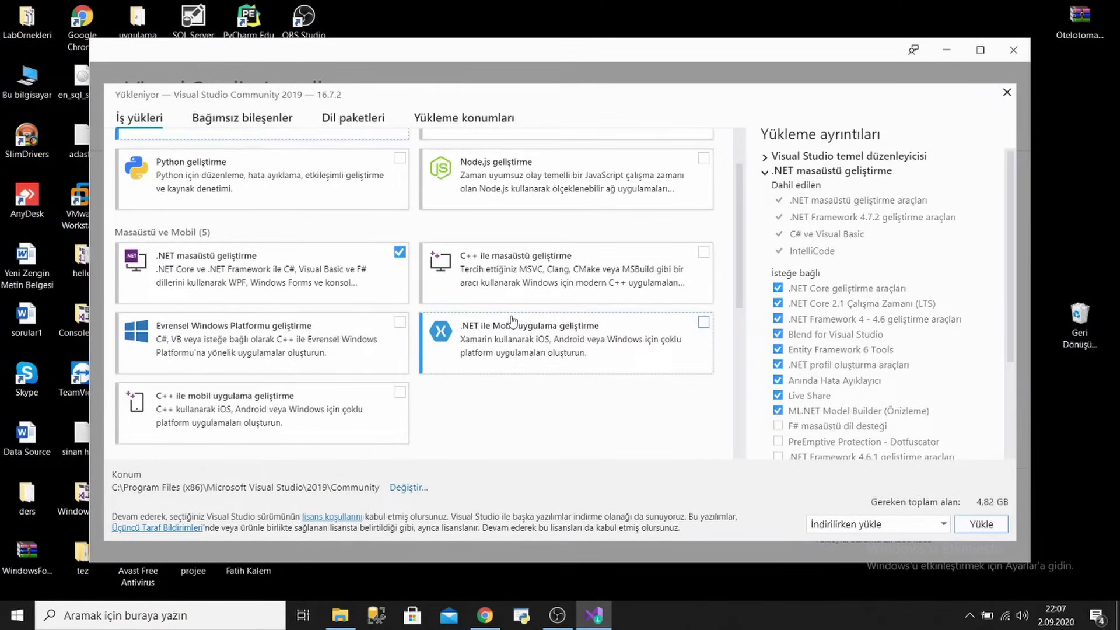
scroll(512, 320, up, 1)
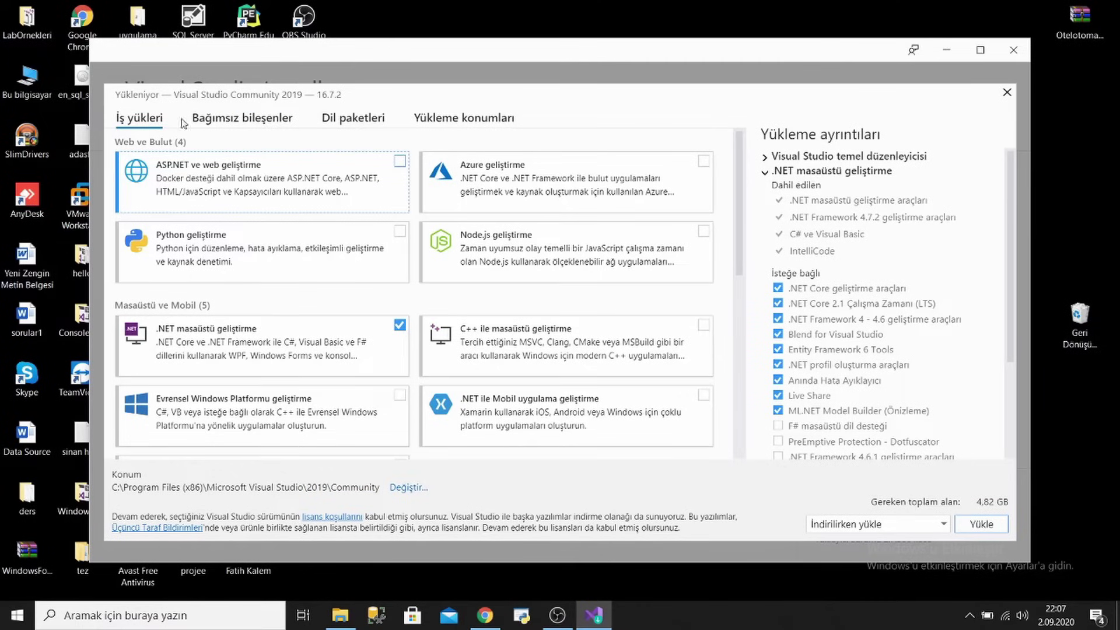
Look through the individual components and add the İngilizce language pack to the installation
click(216, 119)
scroll(311, 257, down, 20)
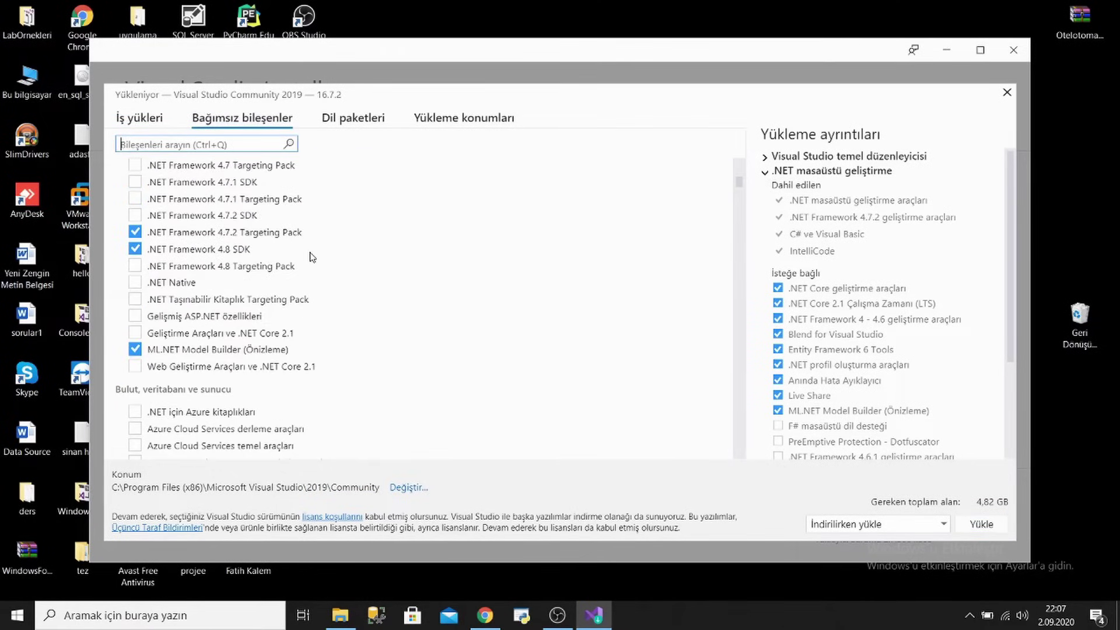
scroll(312, 257, down, 10)
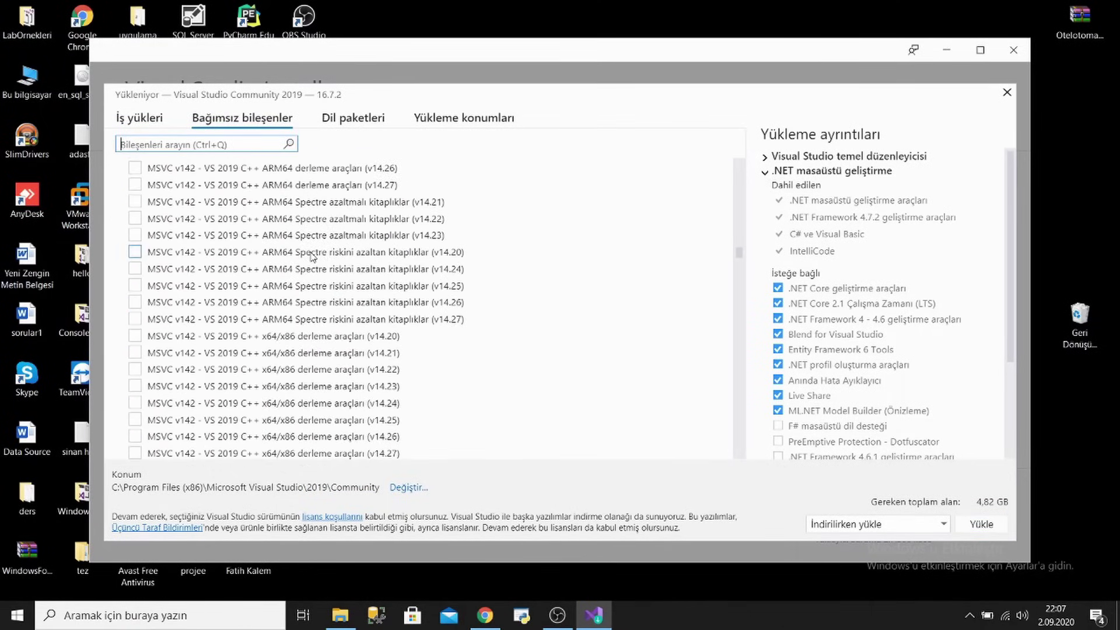
click(356, 120)
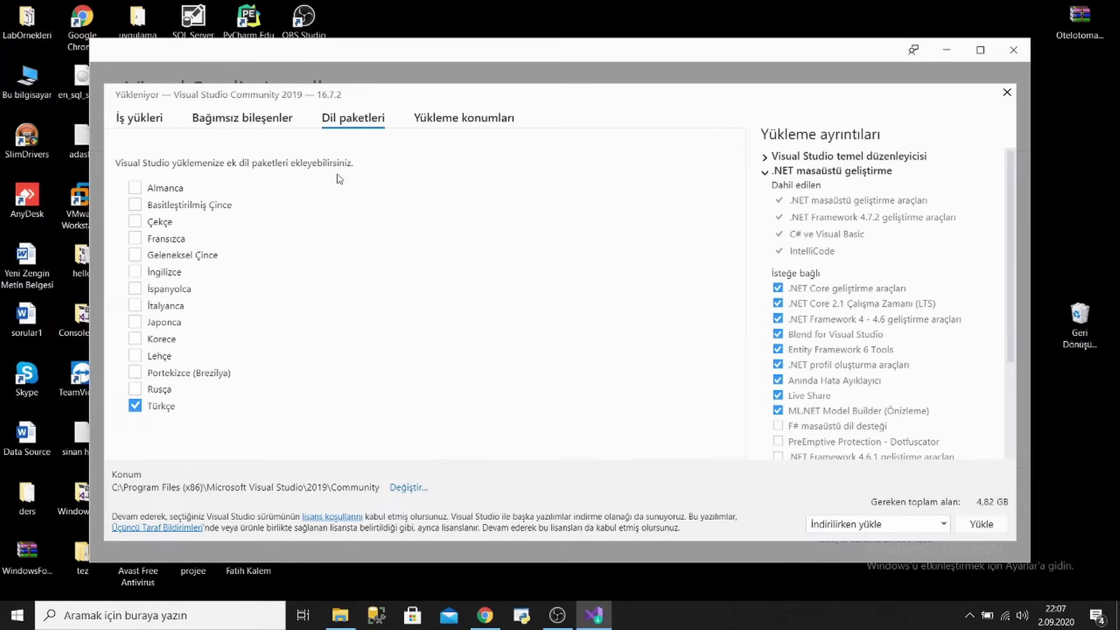
click(135, 271)
Review the Visual Studio IDE installation path and open its folder picker, closing it without choosing another folder
click(455, 118)
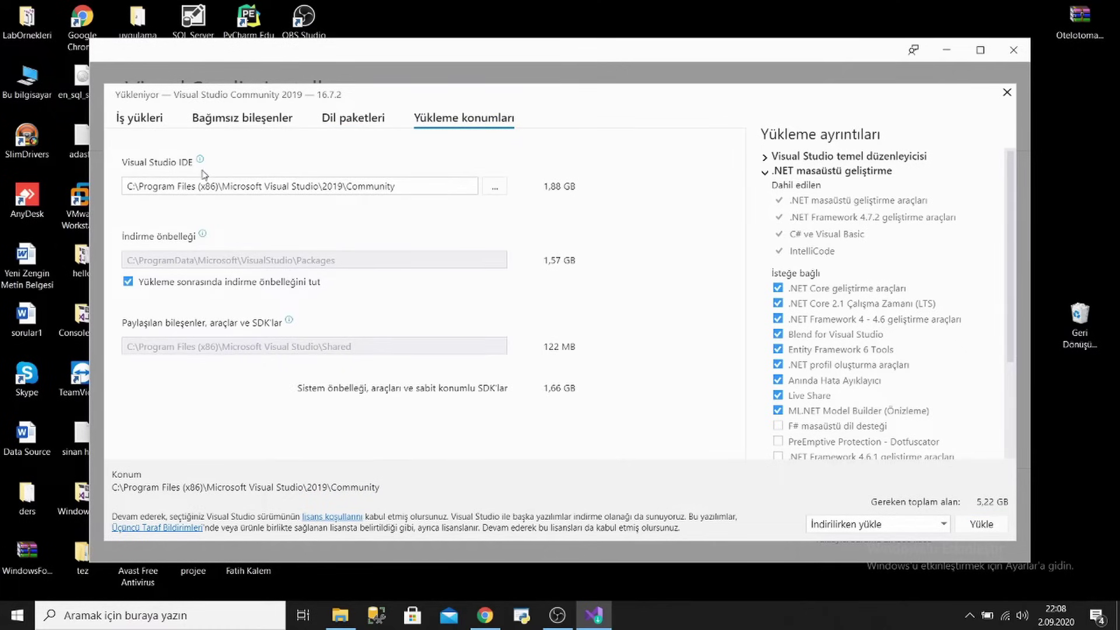
drag(129, 173, 238, 169)
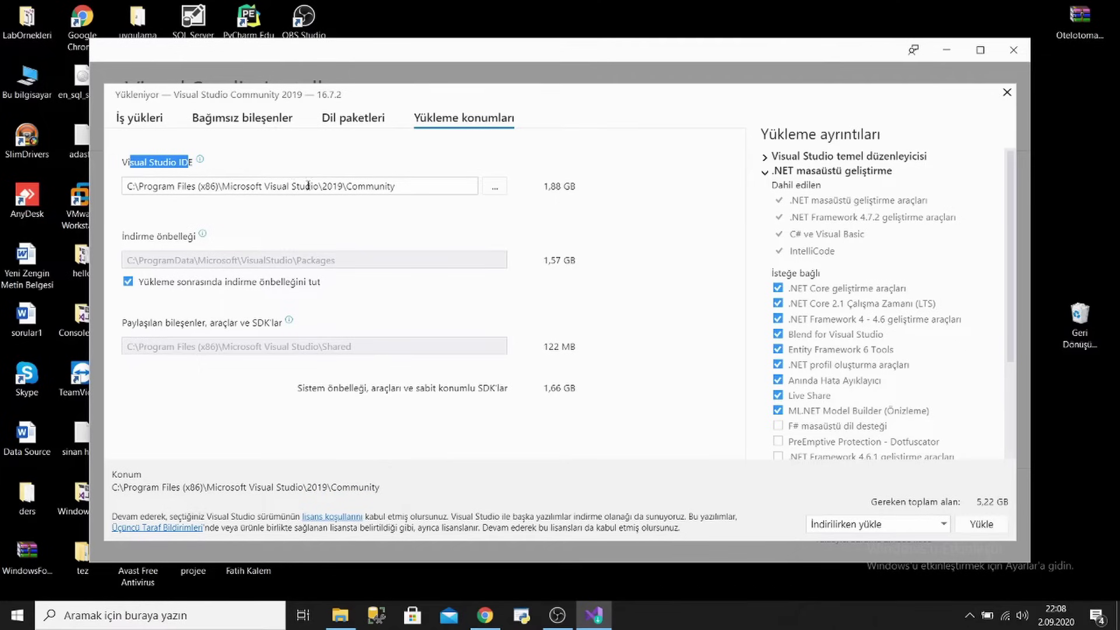
drag(201, 187, 211, 187)
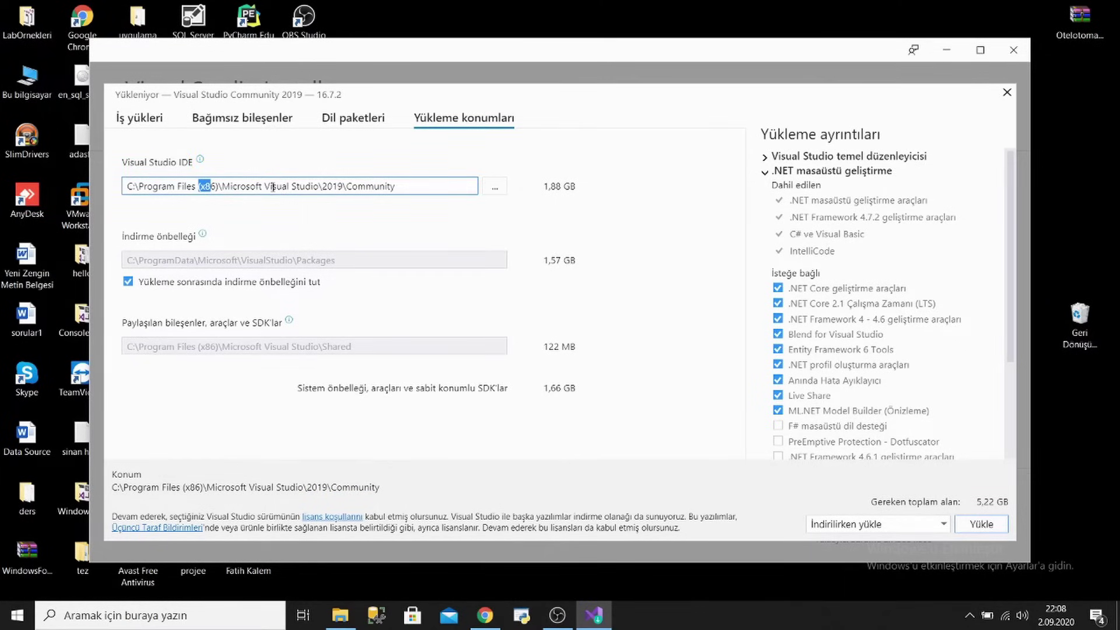
drag(273, 188, 409, 185)
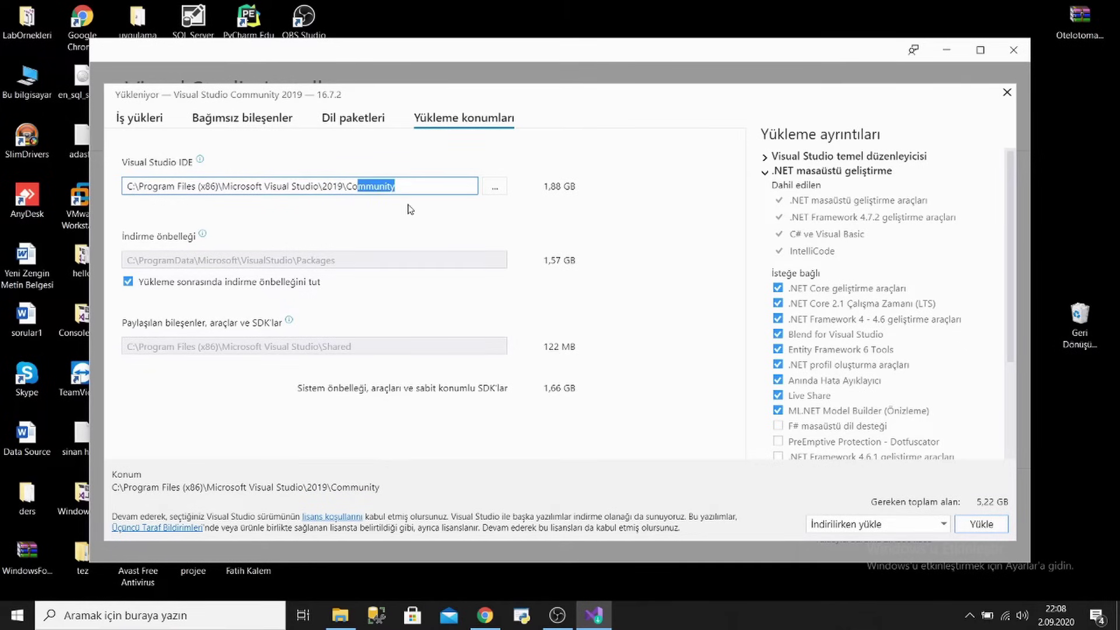
click(331, 214)
click(495, 187)
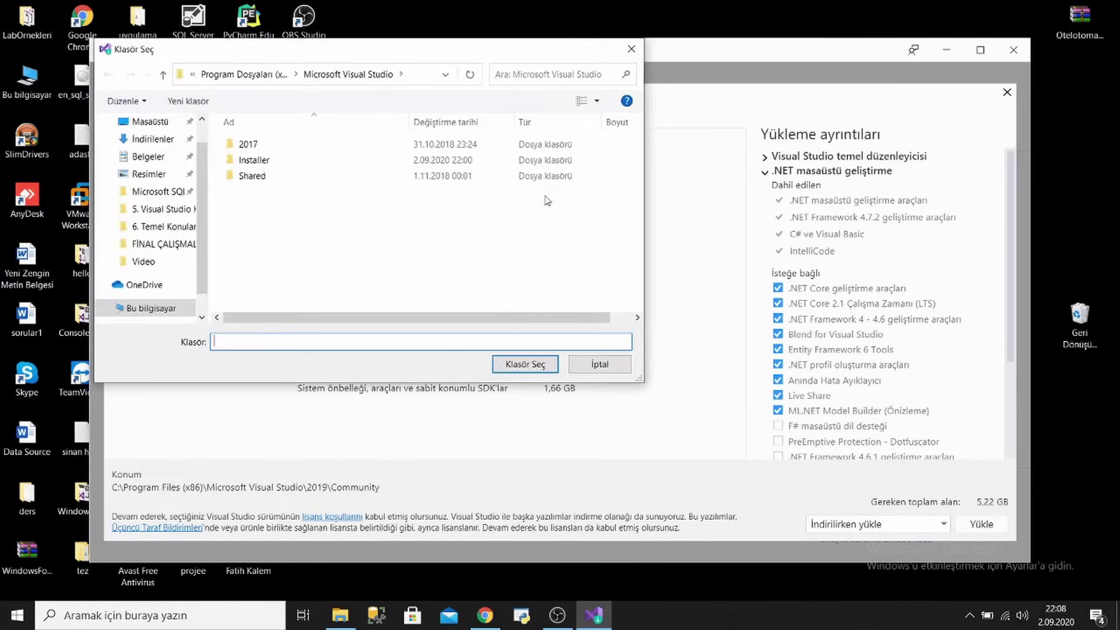
click(631, 50)
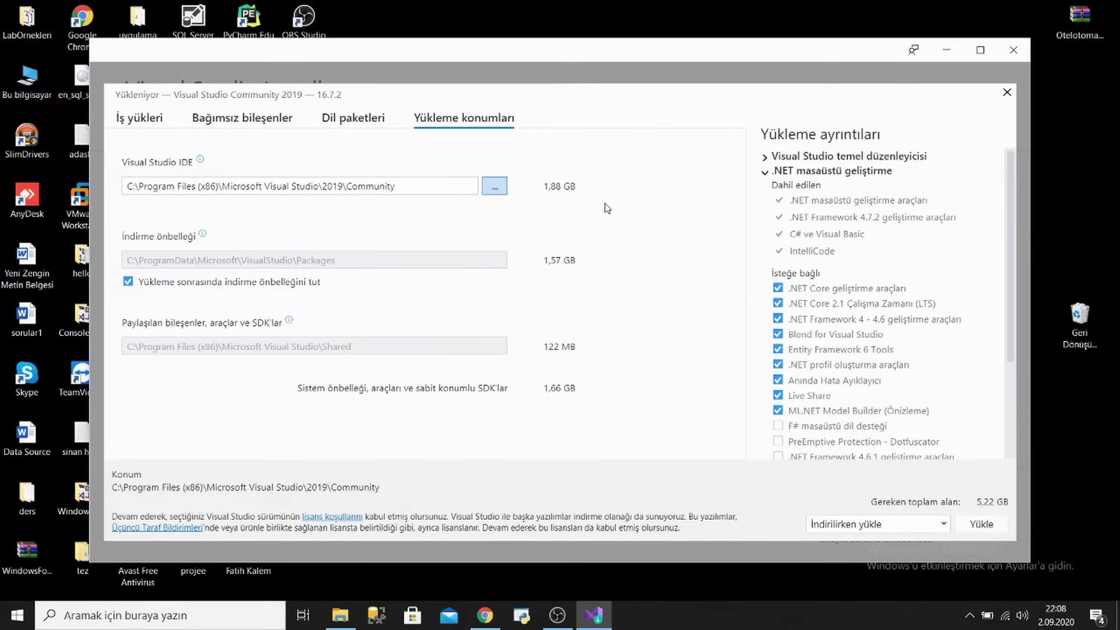
Recheck the selected language packs and workloads and start the Visual Studio Community 2019 installation
click(353, 119)
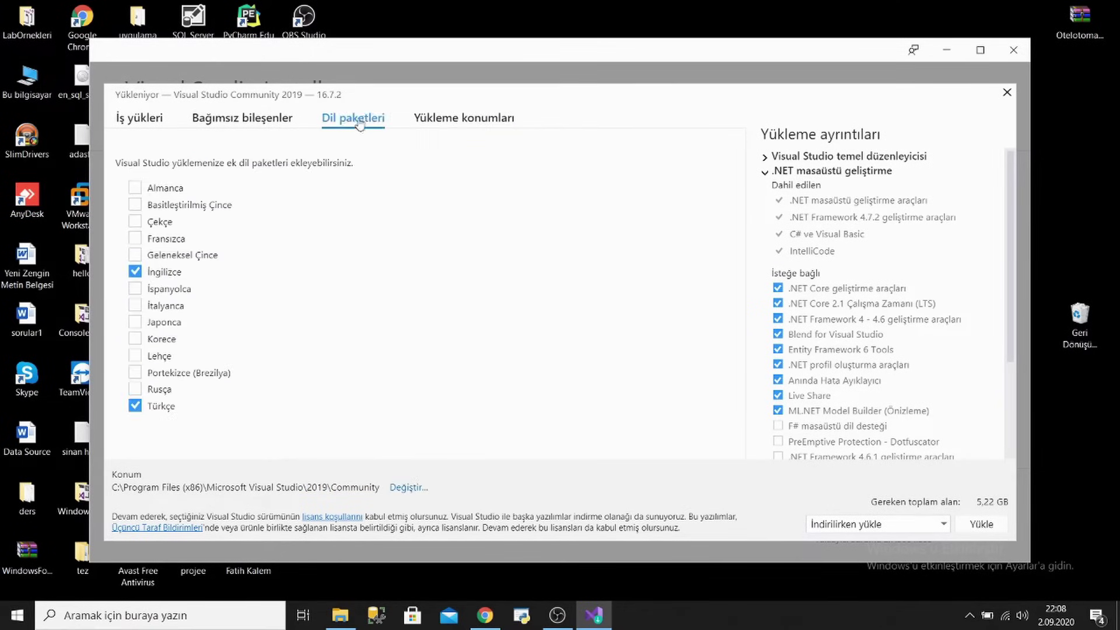
click(134, 273)
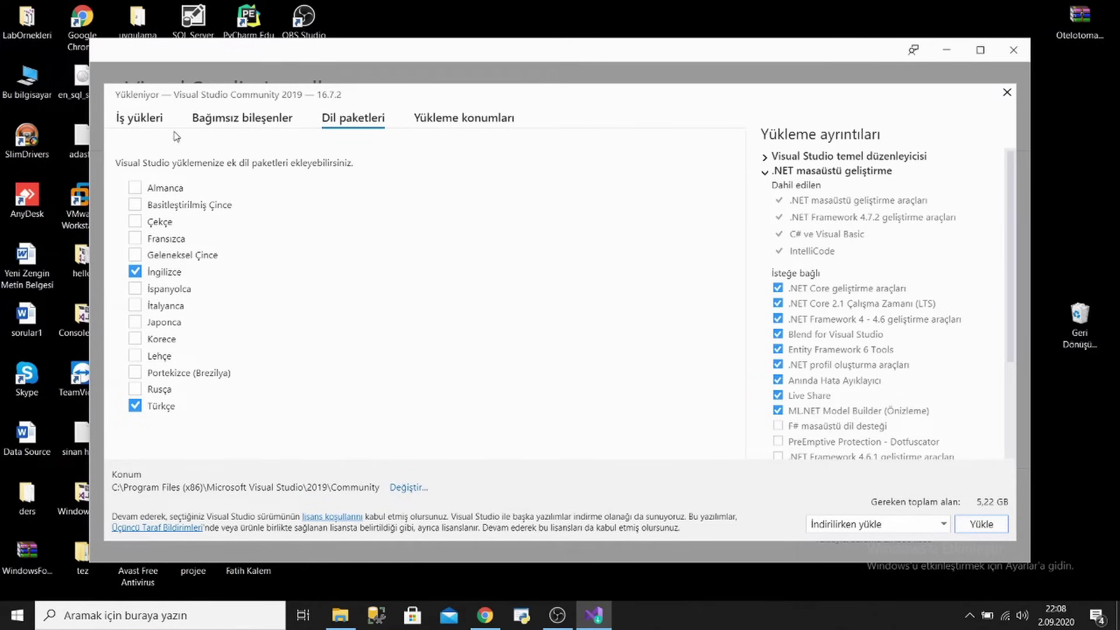
click(147, 122)
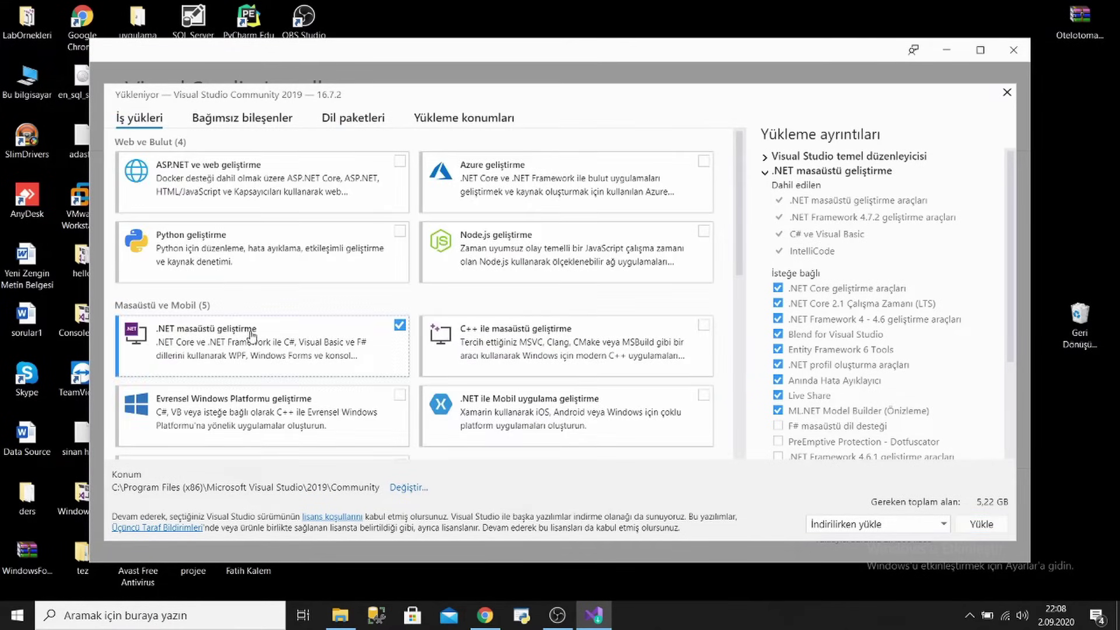
click(981, 525)
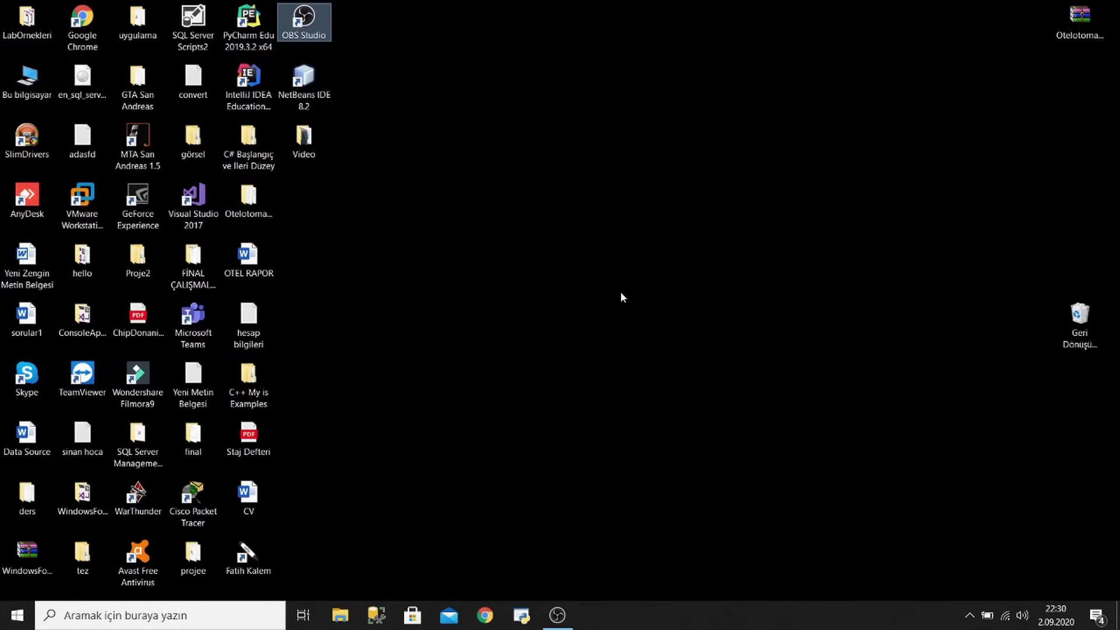
Find and launch Visual Studio 2019 from Windows search and sign in with the Microsoft account
key(super)
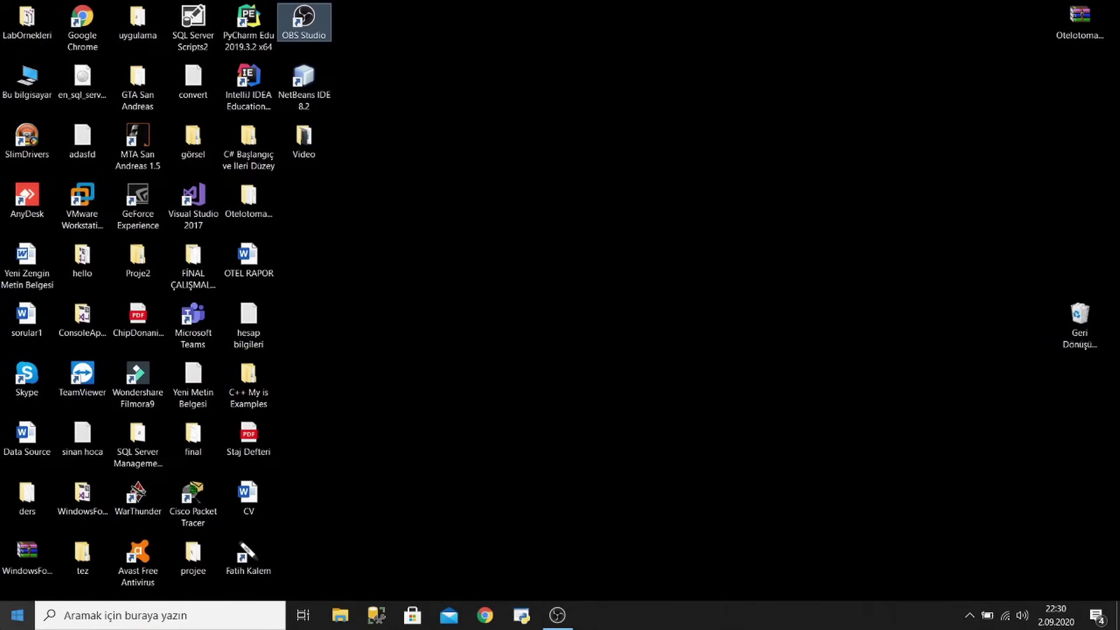
text(visul)
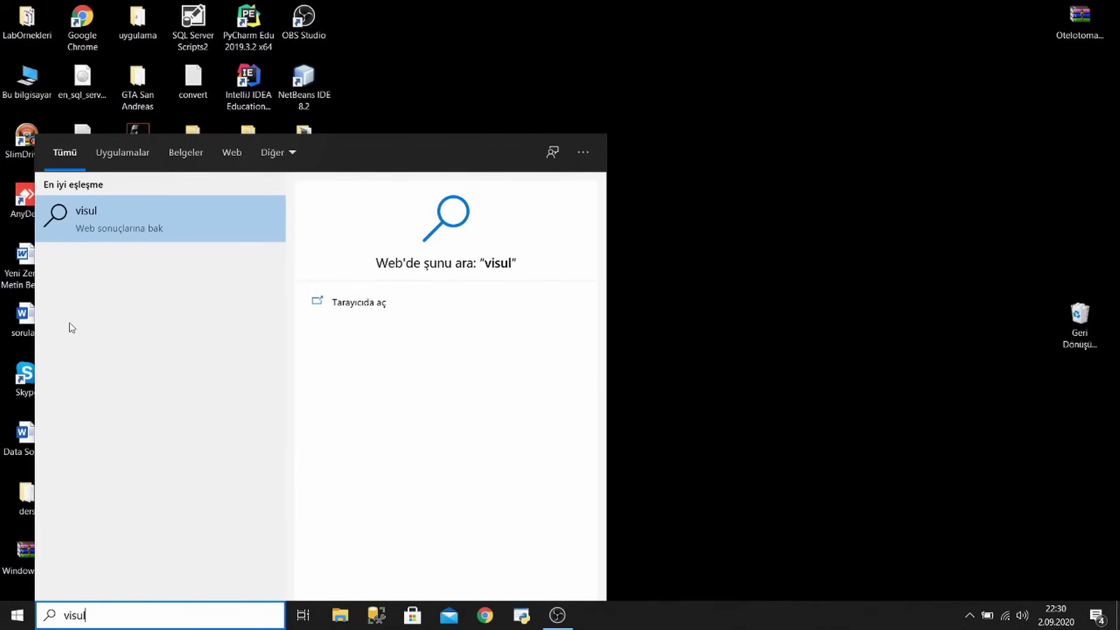
key(BackSpace)
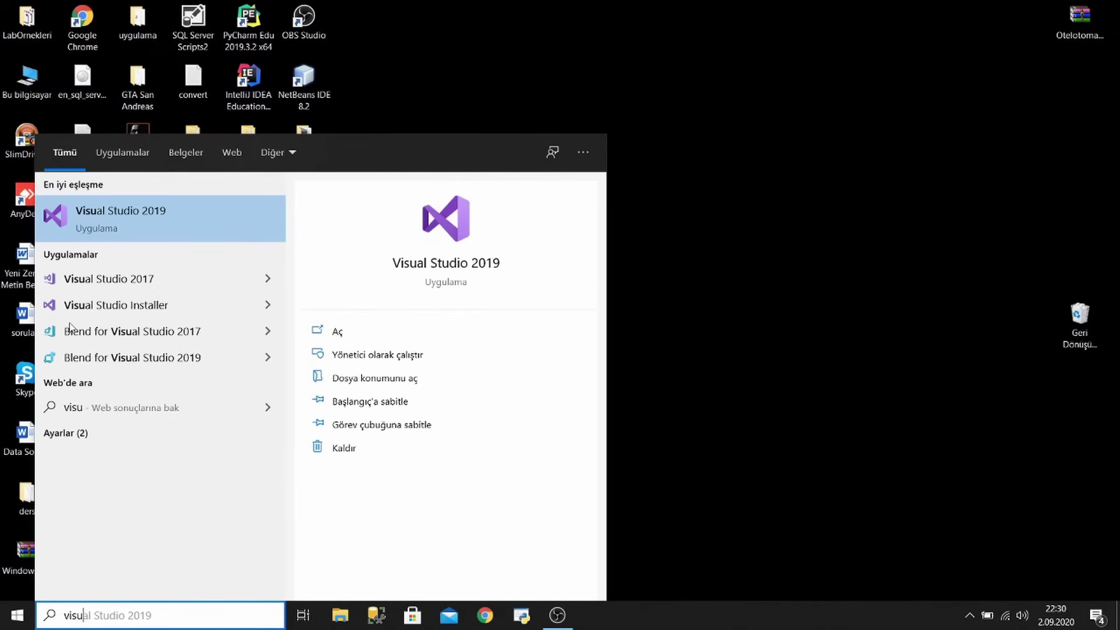
click(120, 221)
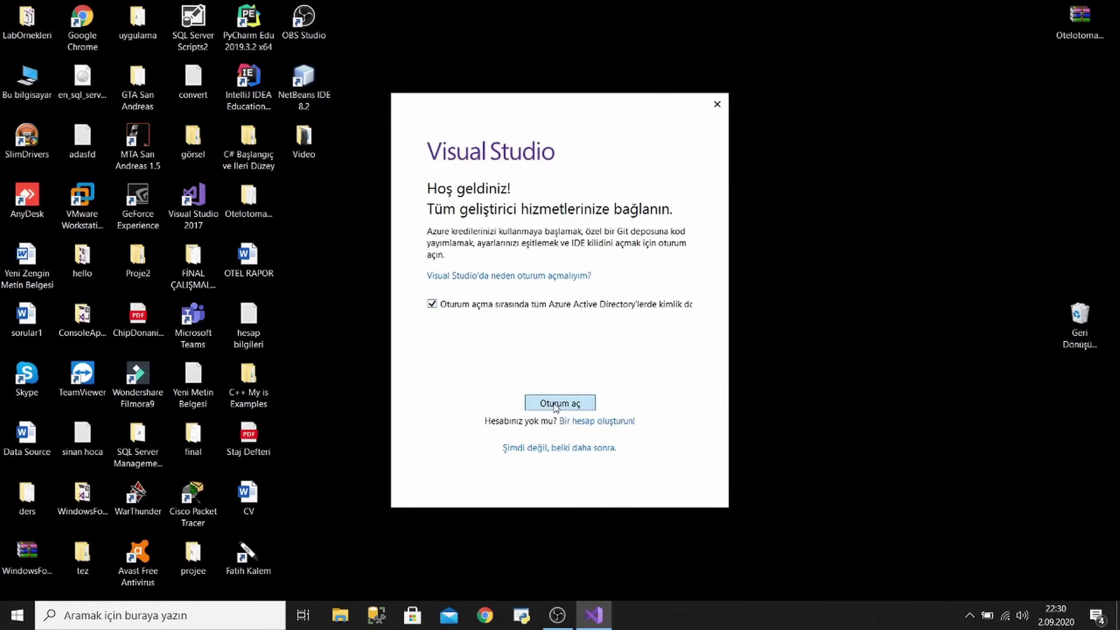
click(556, 404)
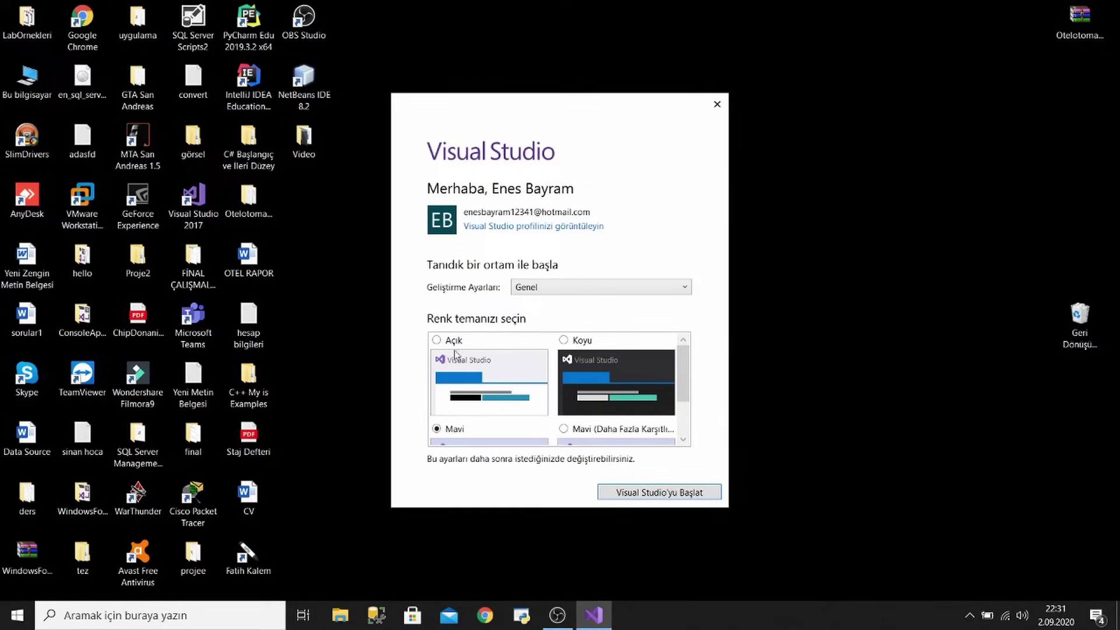
Look through the colour themes, choose the Mavi theme and start Visual Studio with the Genel development settings
scroll(454, 410, down, 2)
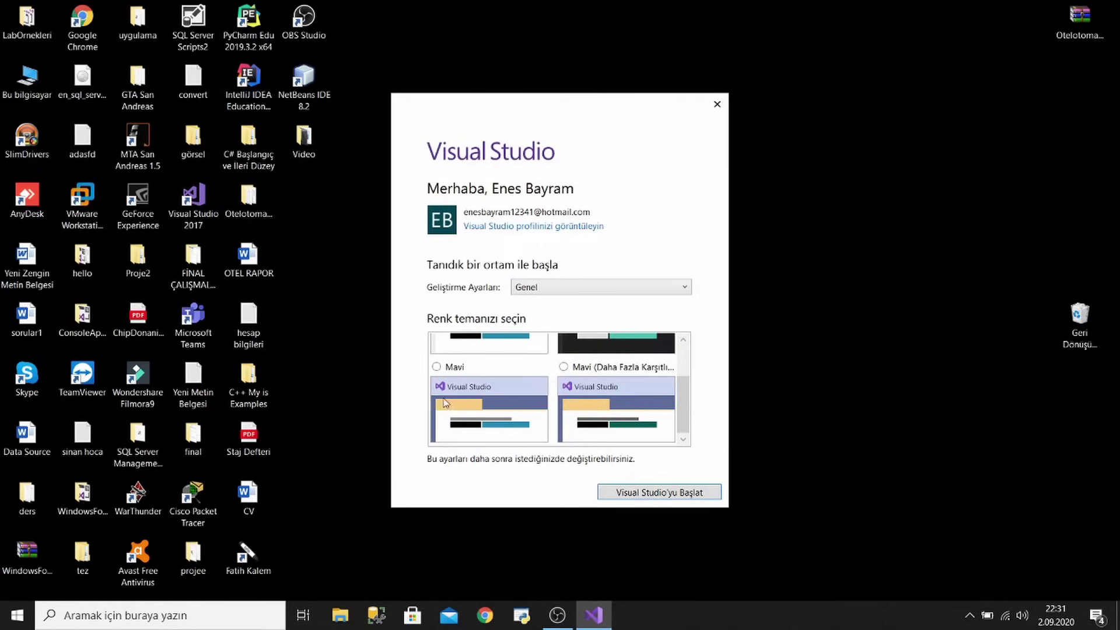
scroll(523, 395, up, 2)
scroll(496, 391, down, 2)
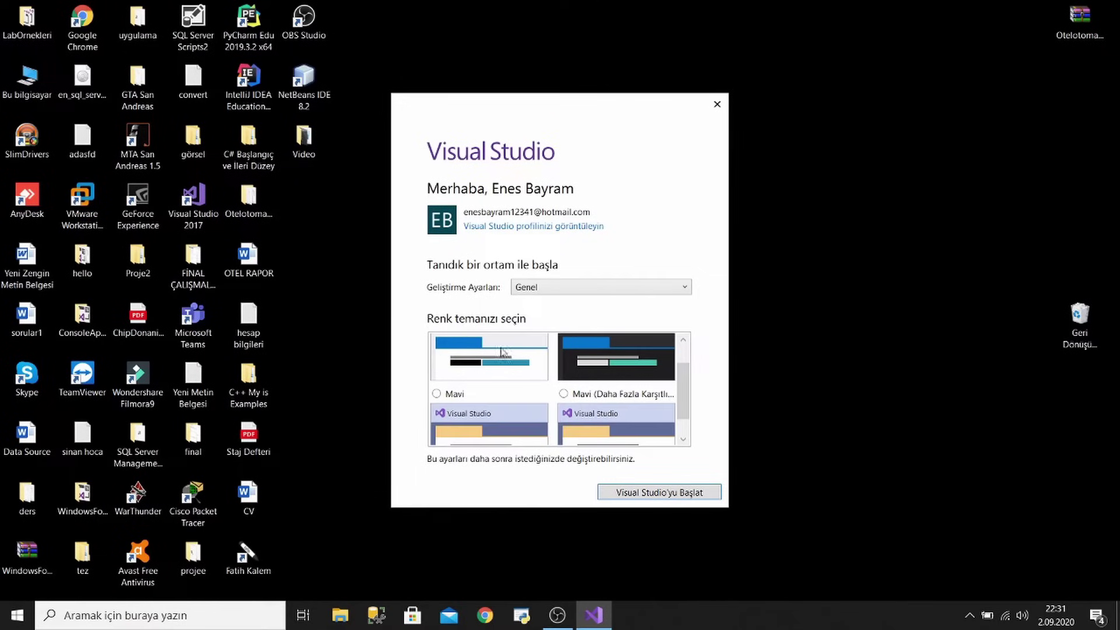
click(478, 396)
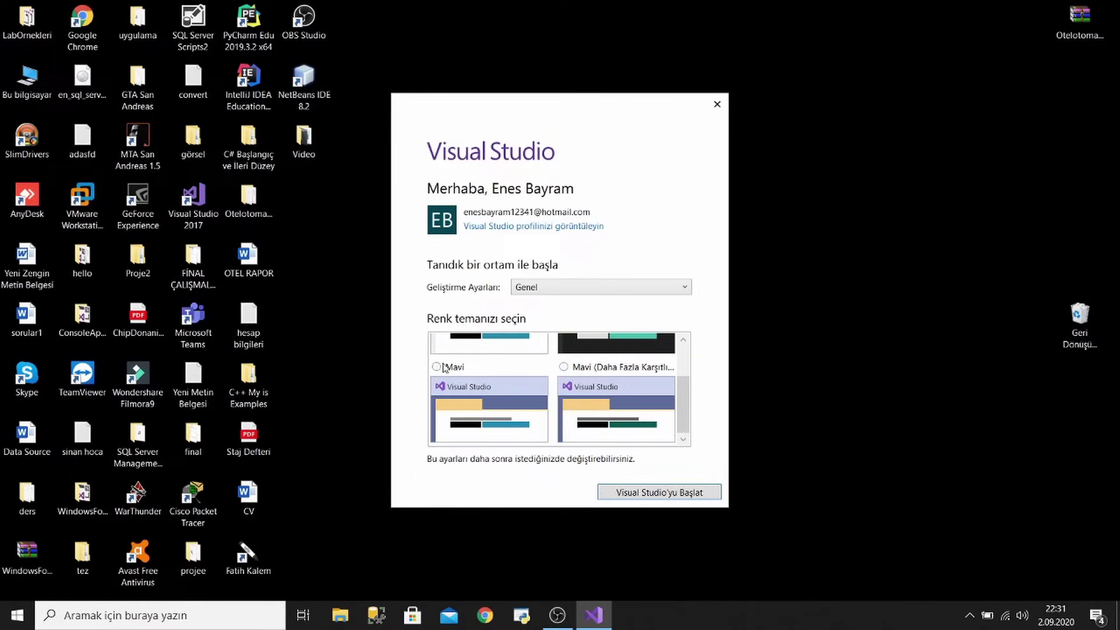
click(644, 493)
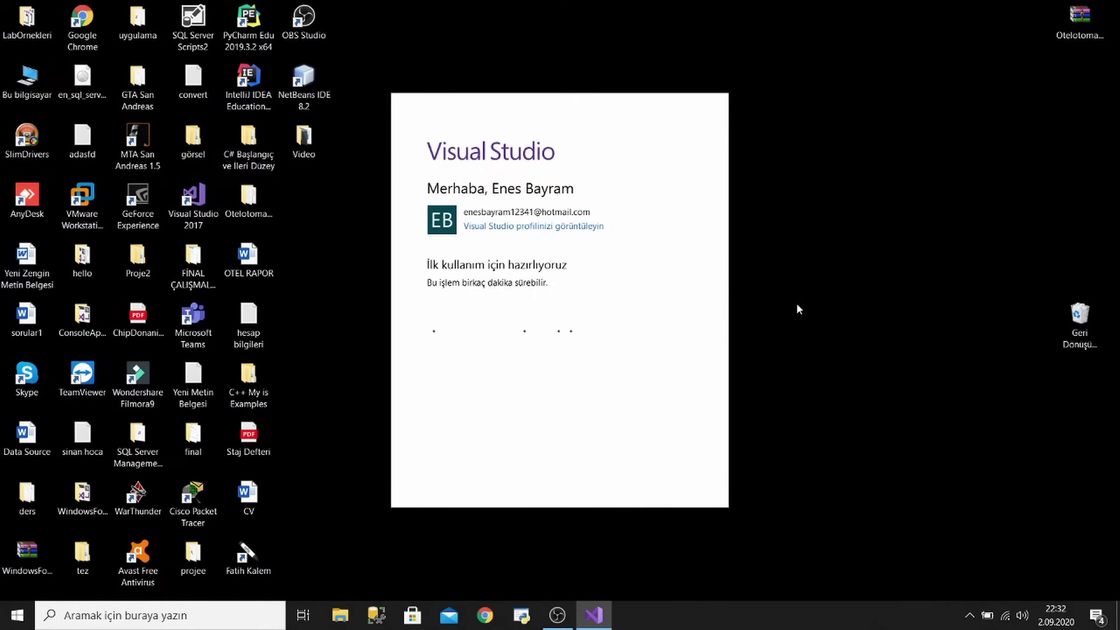
click(676, 328)
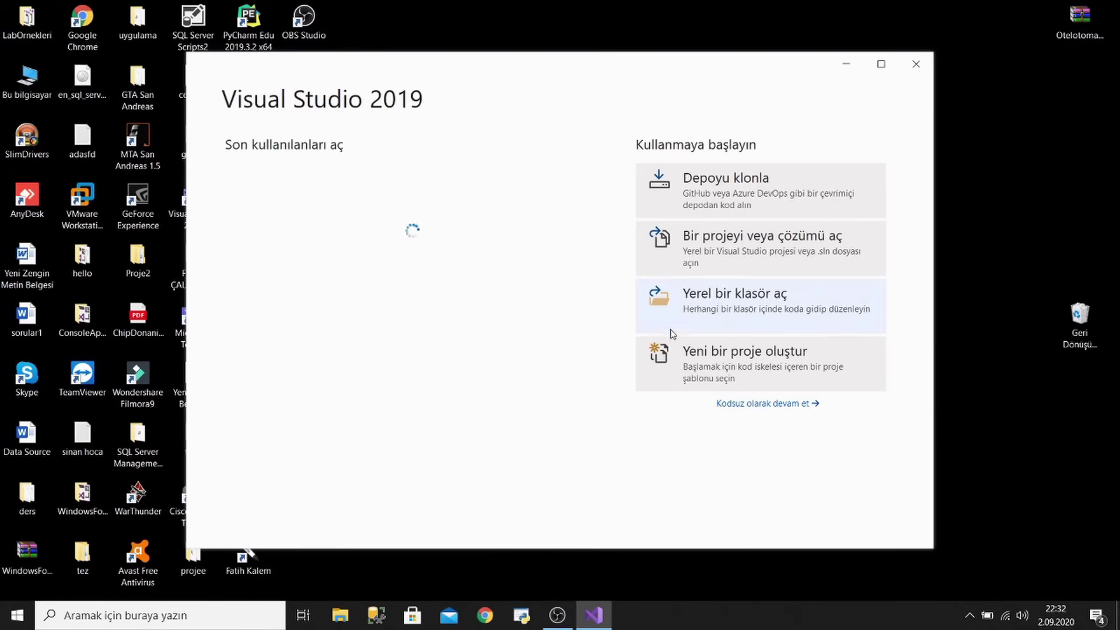
Start a new project, search the templates for "console.app" and choose the C# Konsol Uygulaması (.NET Framework) template
drag(454, 73, 482, 67)
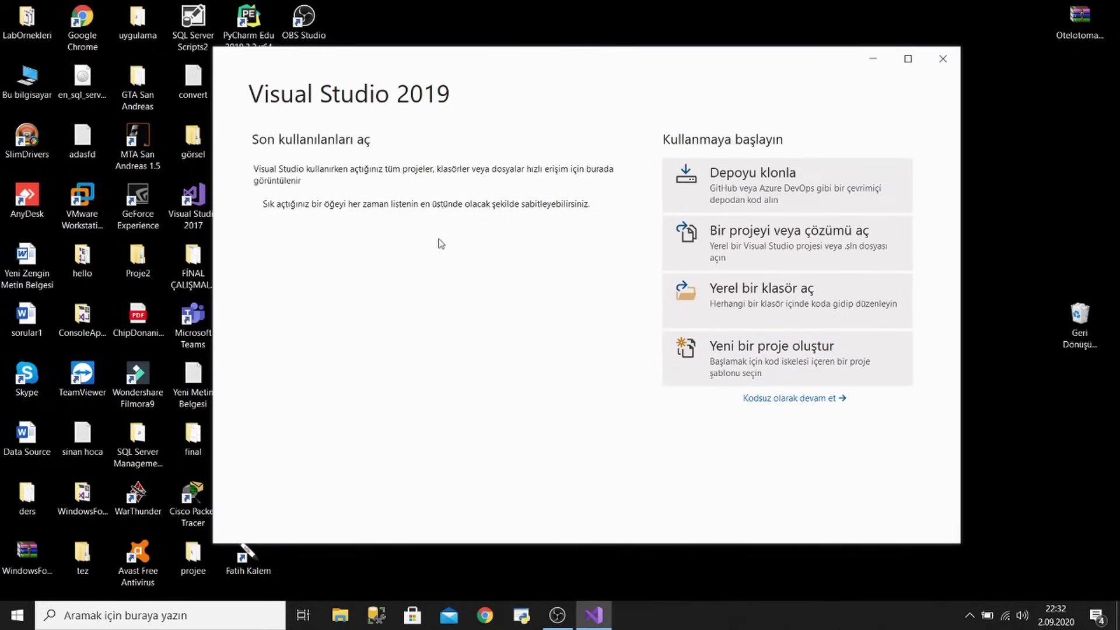
click(775, 357)
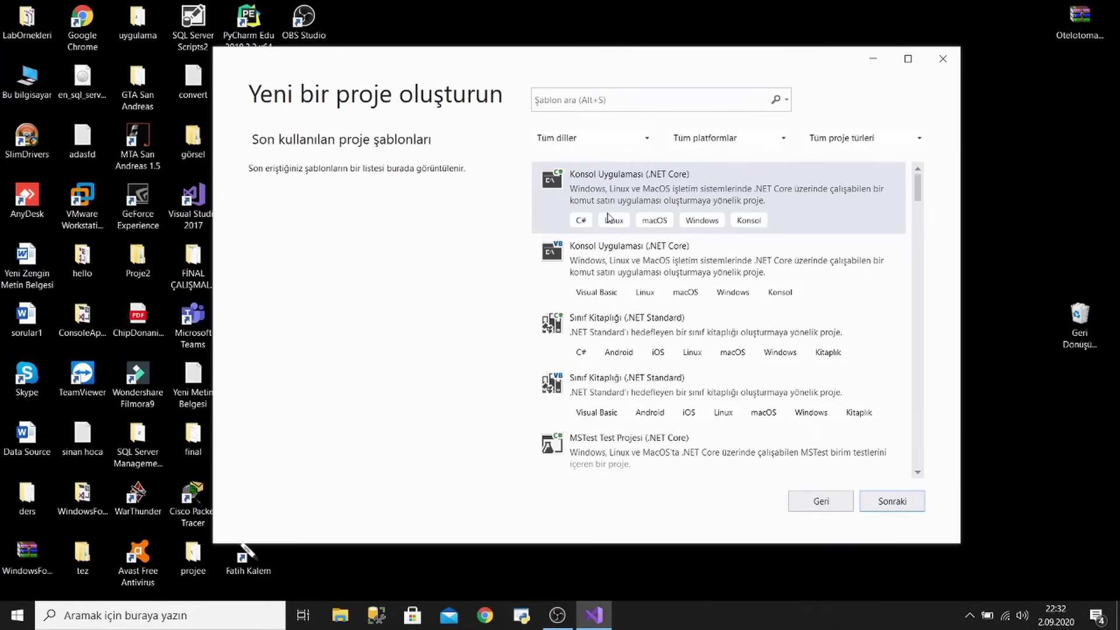
click(563, 105)
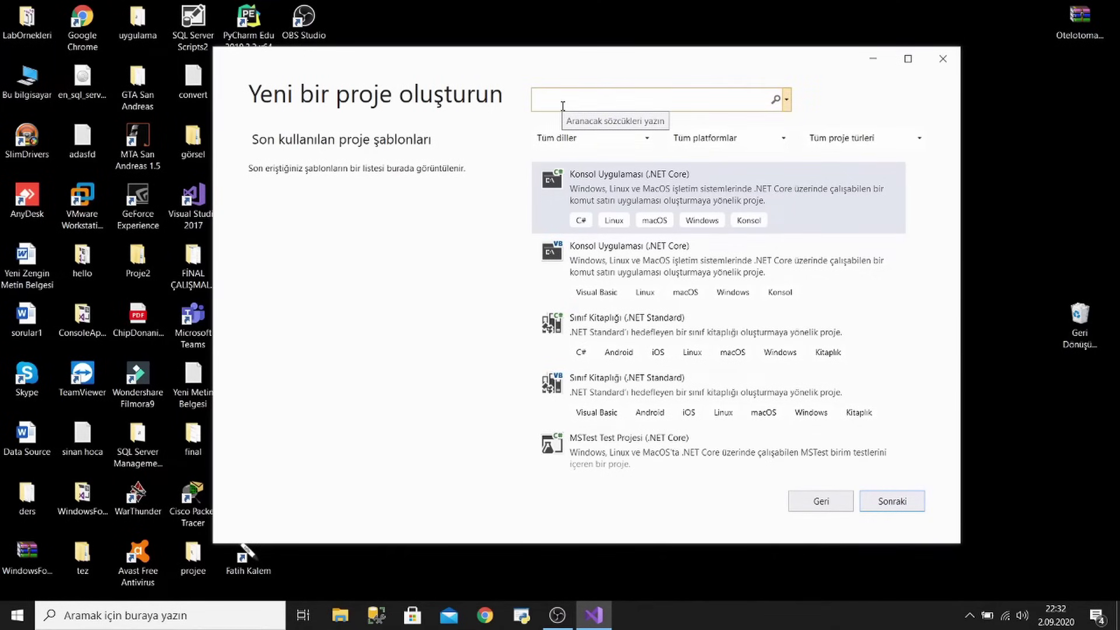
text(conso)
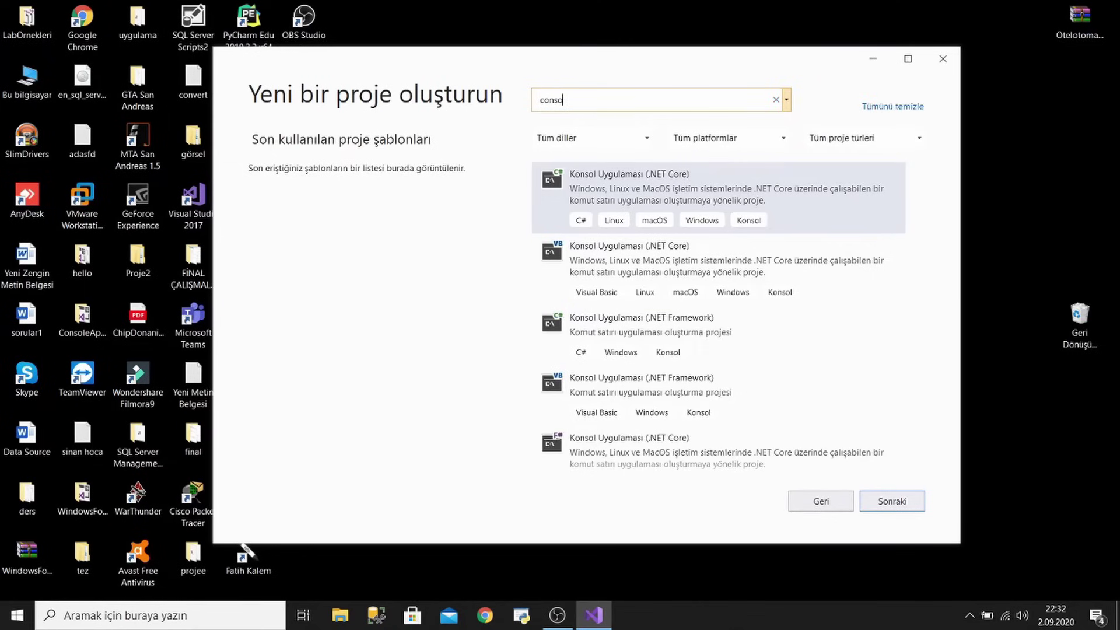
text(le.app)
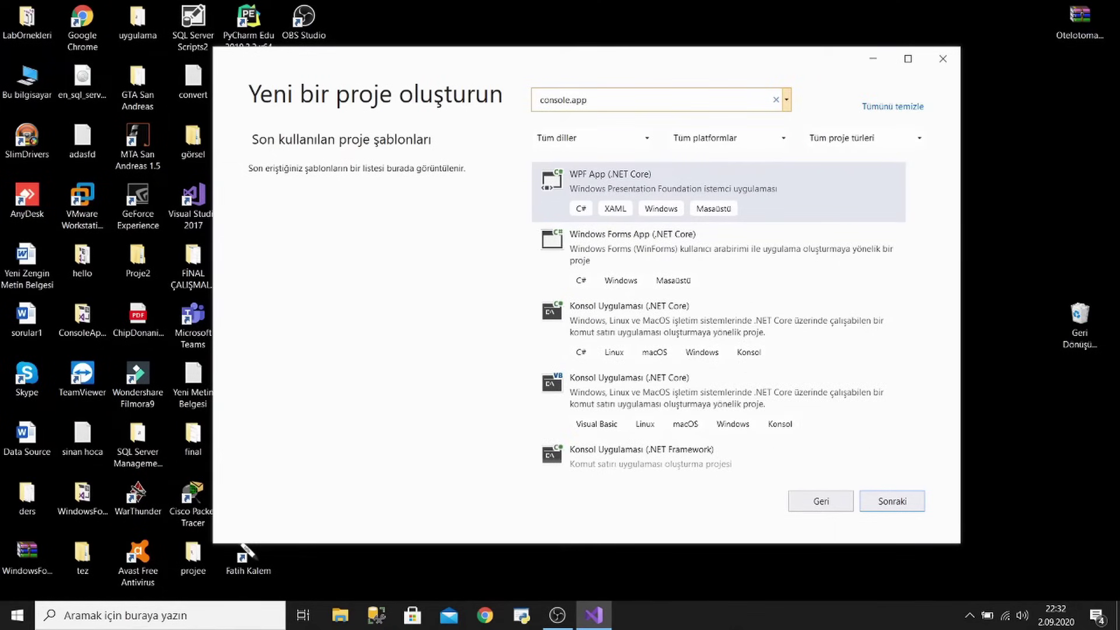
scroll(623, 280, down, 2)
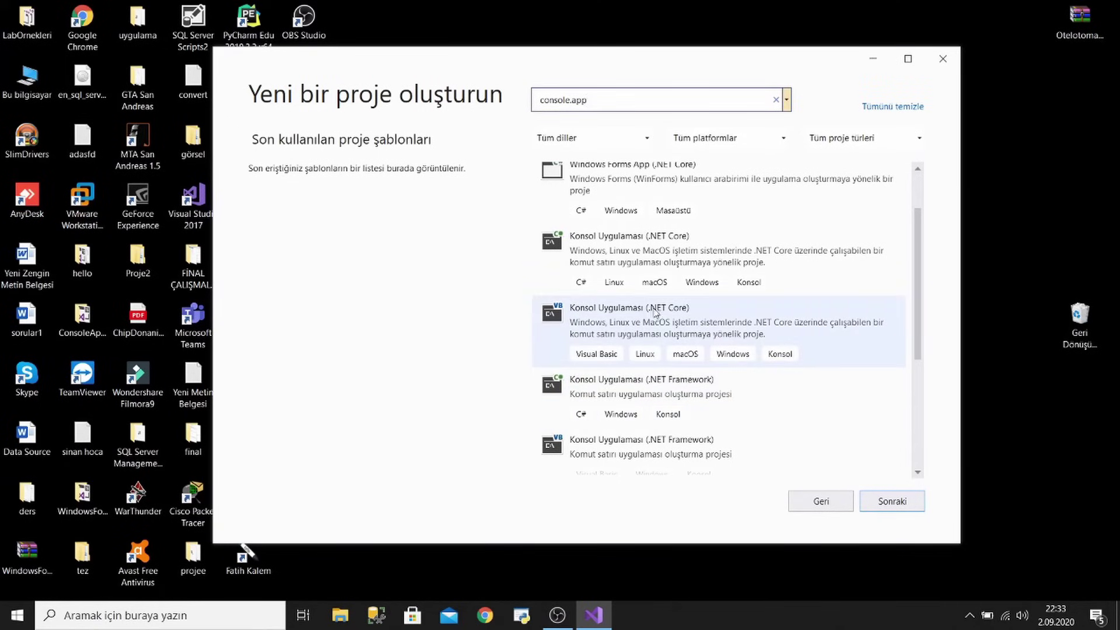
double_click(612, 392)
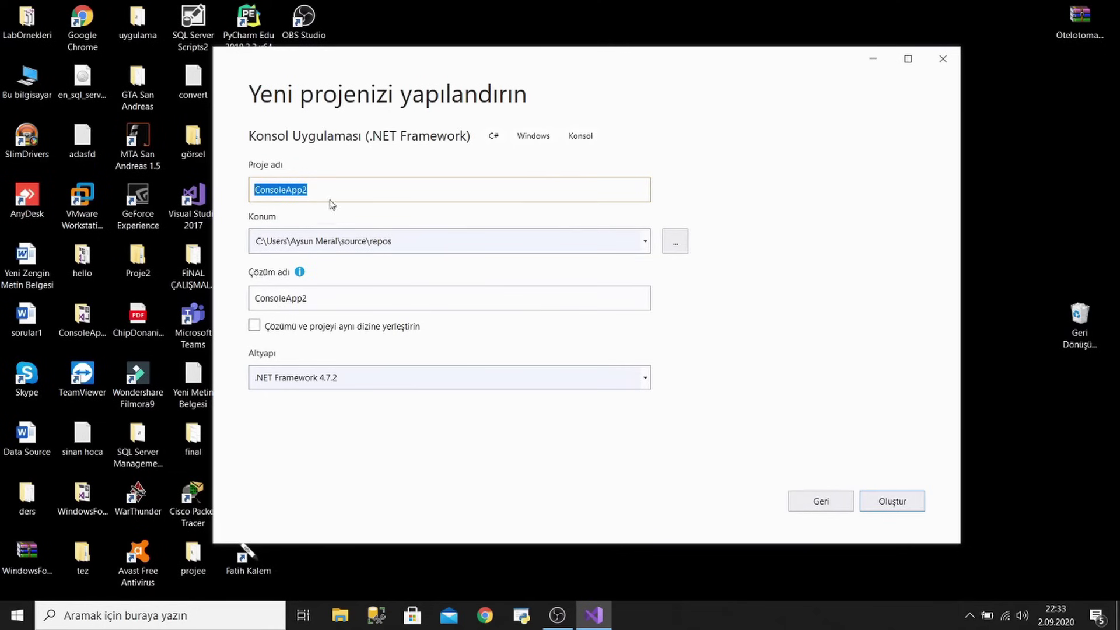
Review the project location's folder picker and the available .NET Framework versions without changing either setting
click(675, 241)
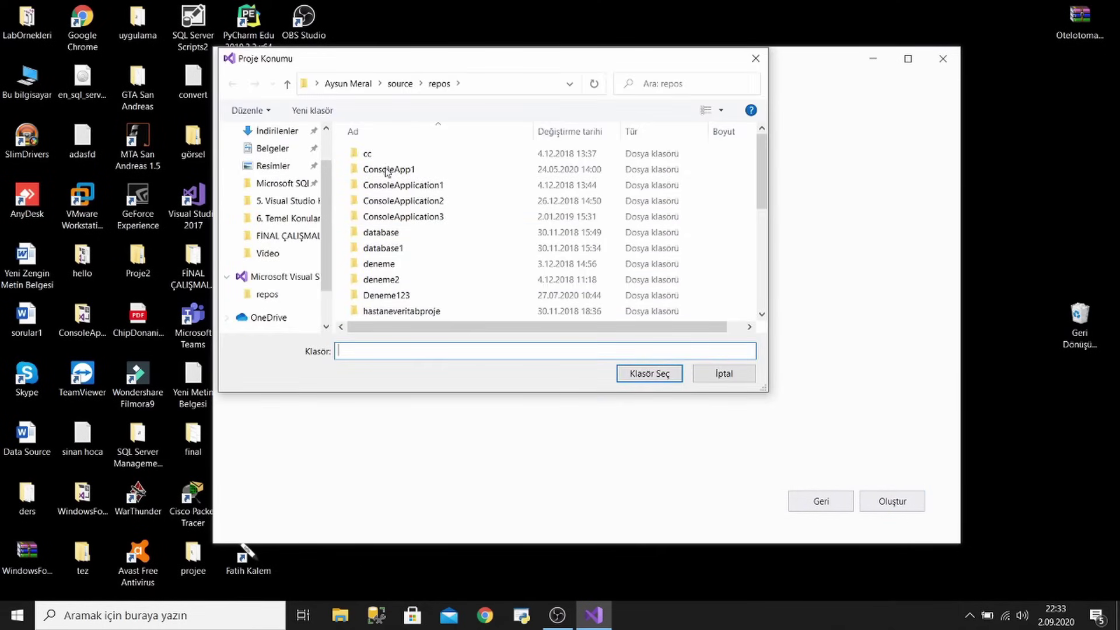
scroll(387, 171, down, 7)
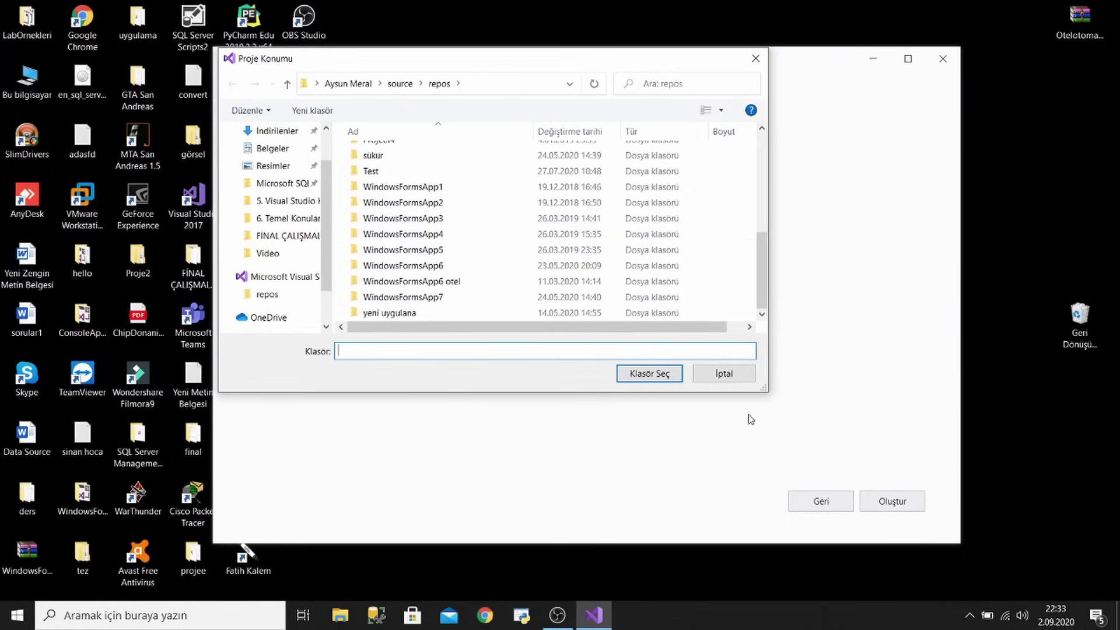
click(741, 379)
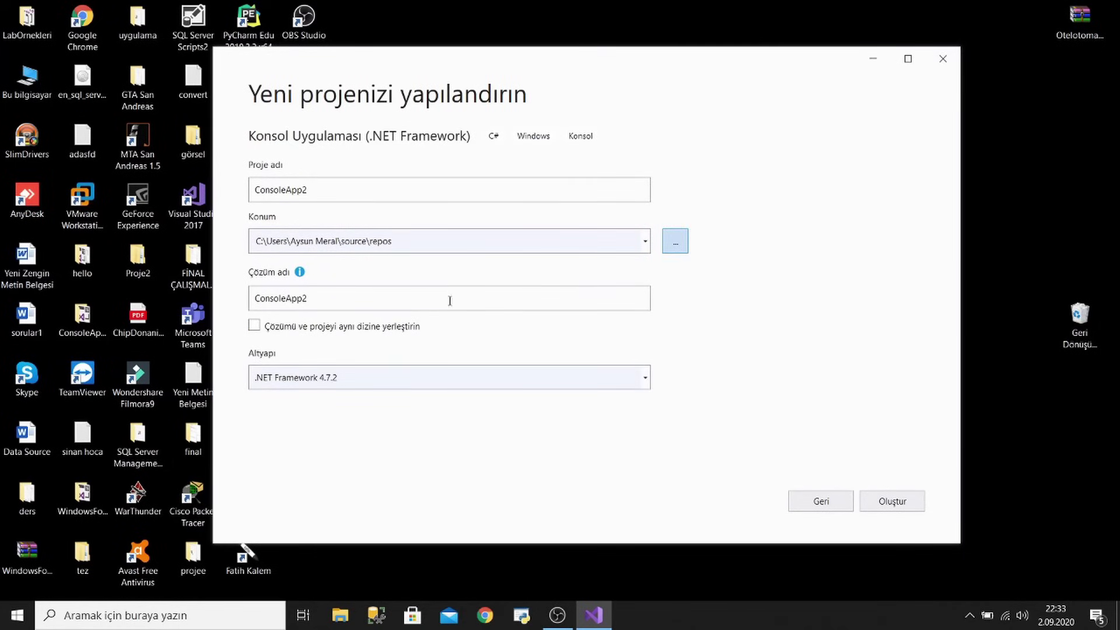
click(303, 385)
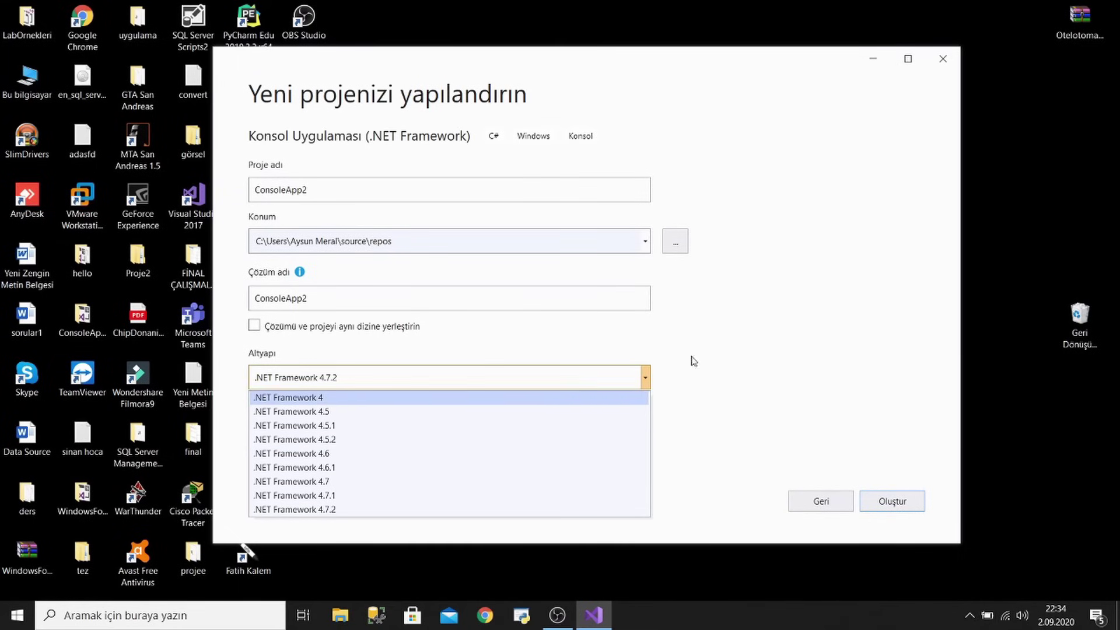
click(566, 379)
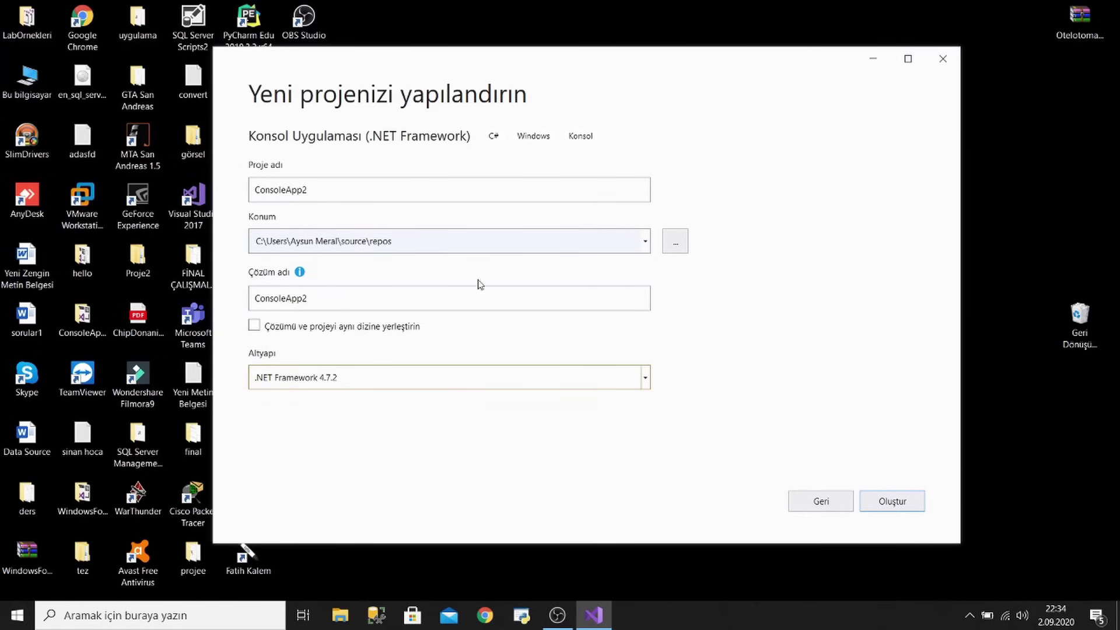
Name the project Giris, create it and place the cursor on the empty line below the code in Program.cs
drag(367, 190, 155, 184)
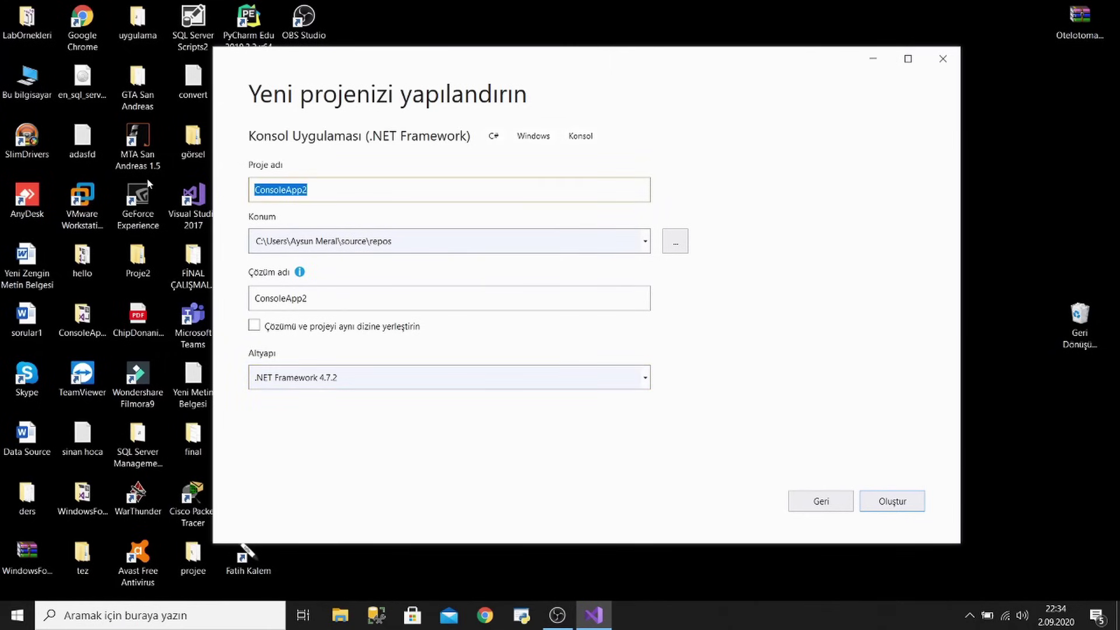
text(Giris)
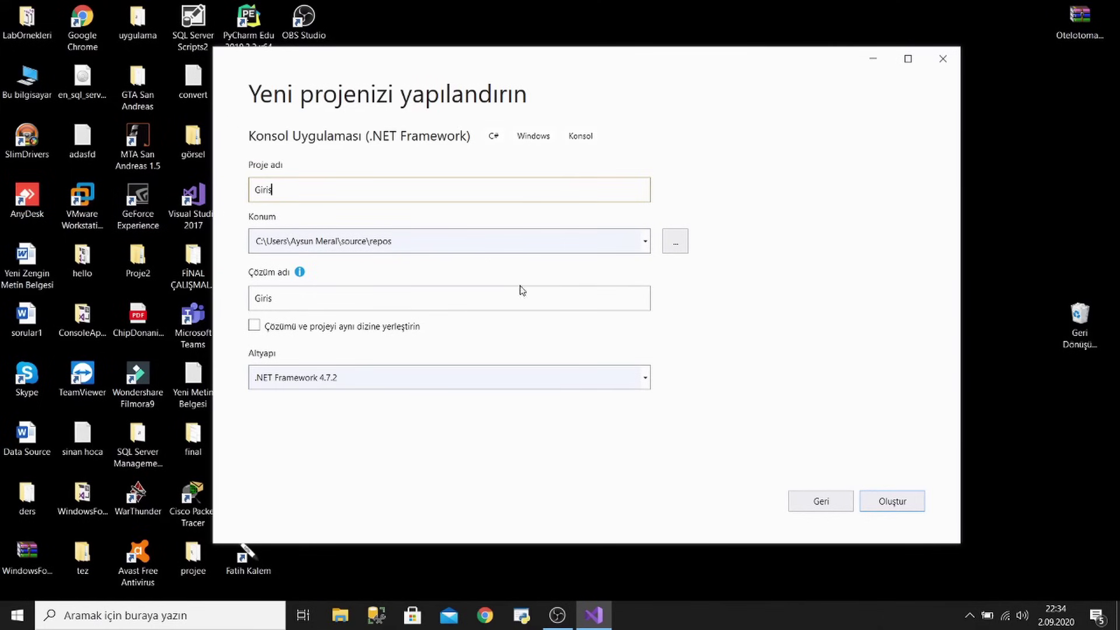
click(886, 506)
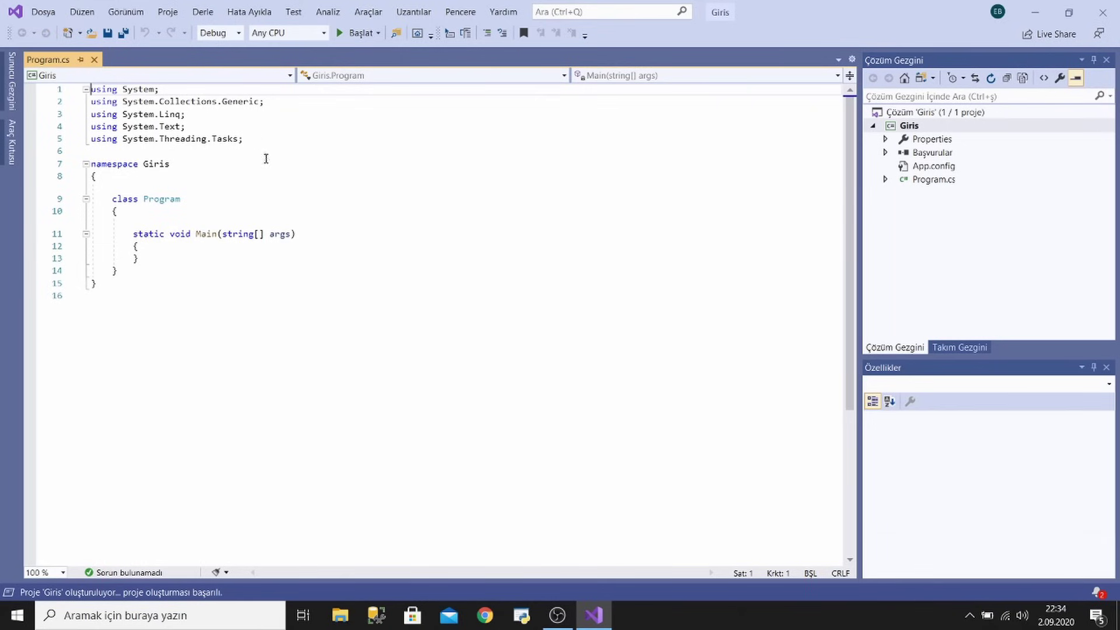
click(138, 199)
click(333, 292)
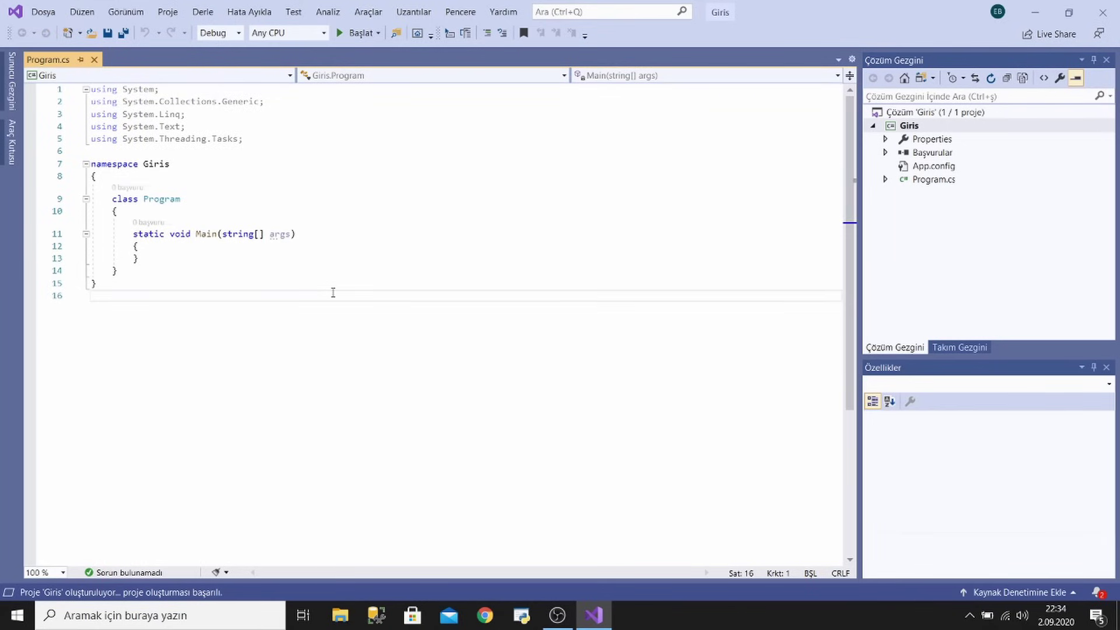